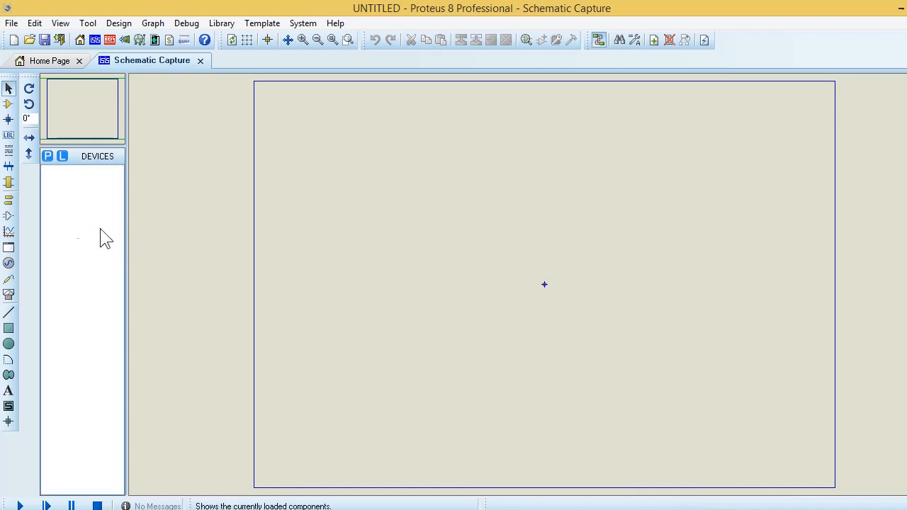
Find the LOGICTOGGLE logic state source with the keyword TOGGLE and add it to the device list
left_click(7, 106)
left_click(48, 156)
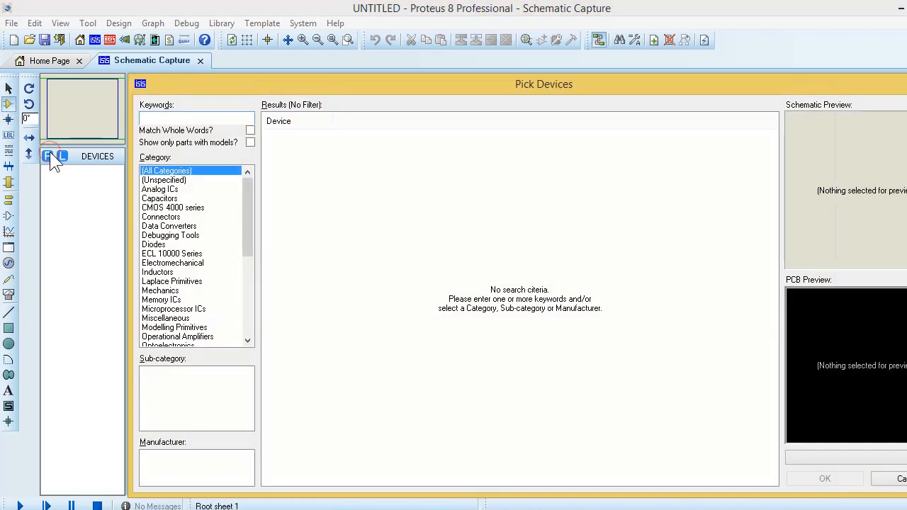
type("TOGGLE")
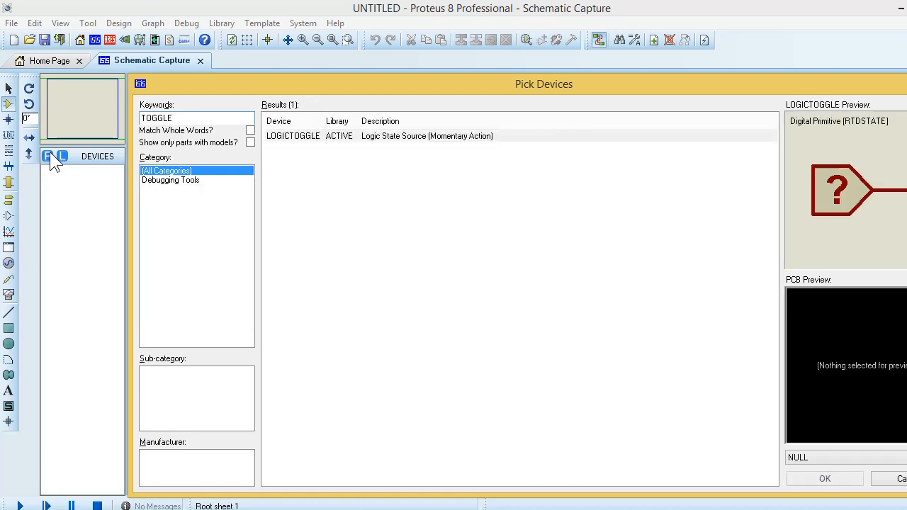
key("Down")
key("Return")
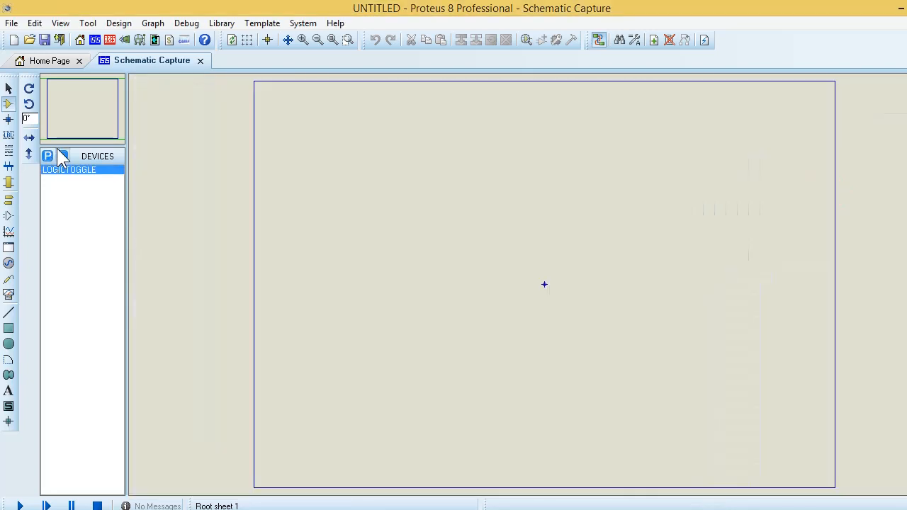
Place four logic toggles in a horizontal row along the upper edge of the sheet
left_click(287, 96)
left_click(346, 95)
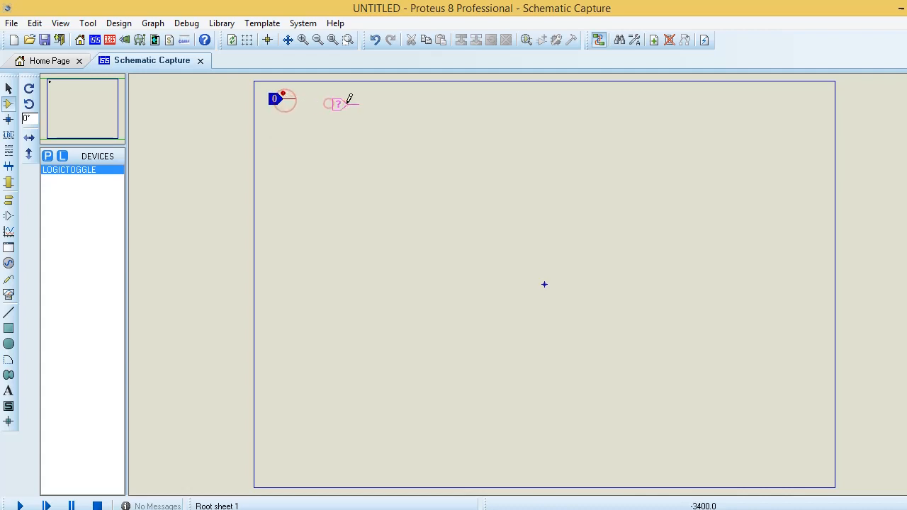
left_click(345, 91)
left_click(401, 95)
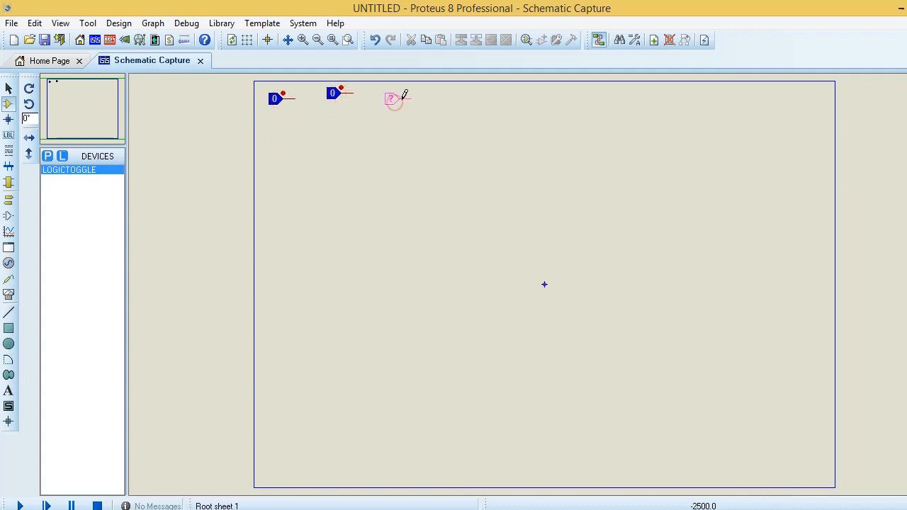
left_click(464, 96)
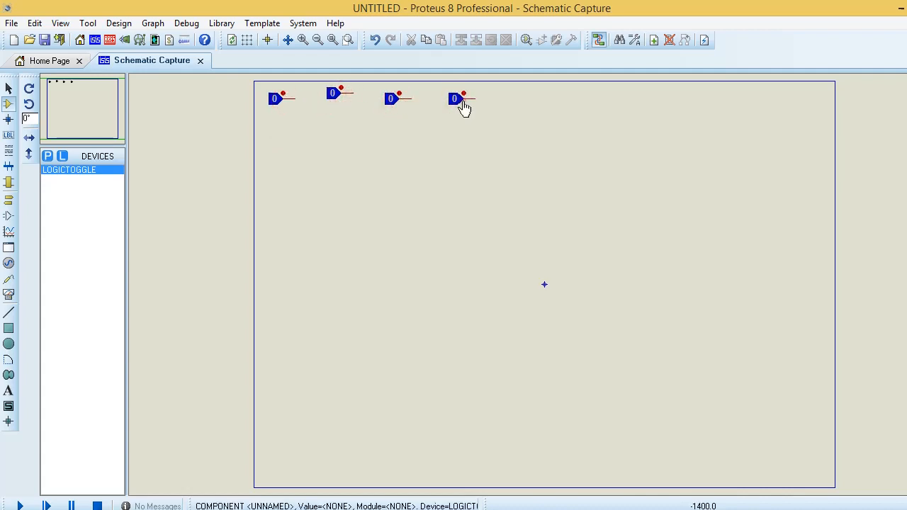
Add the NOT gate from the parts library to the device list
left_click(48, 157)
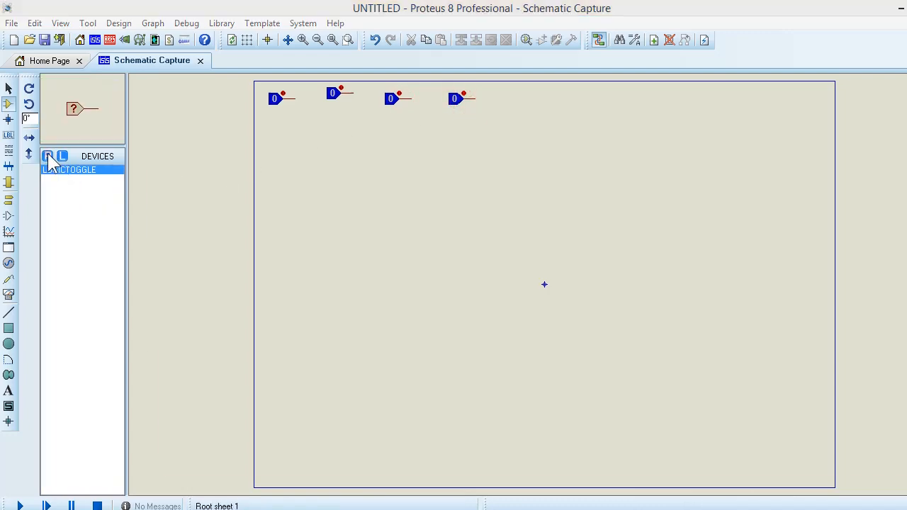
type("NOT")
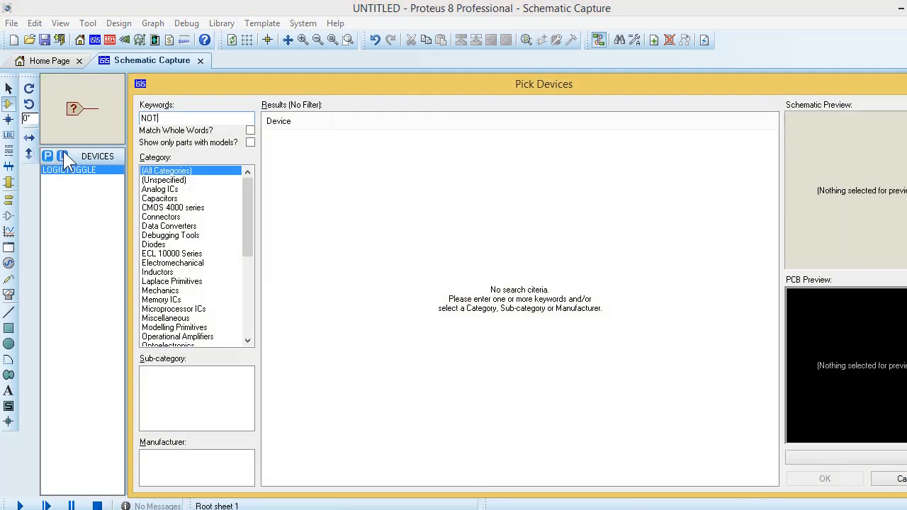
key("Return")
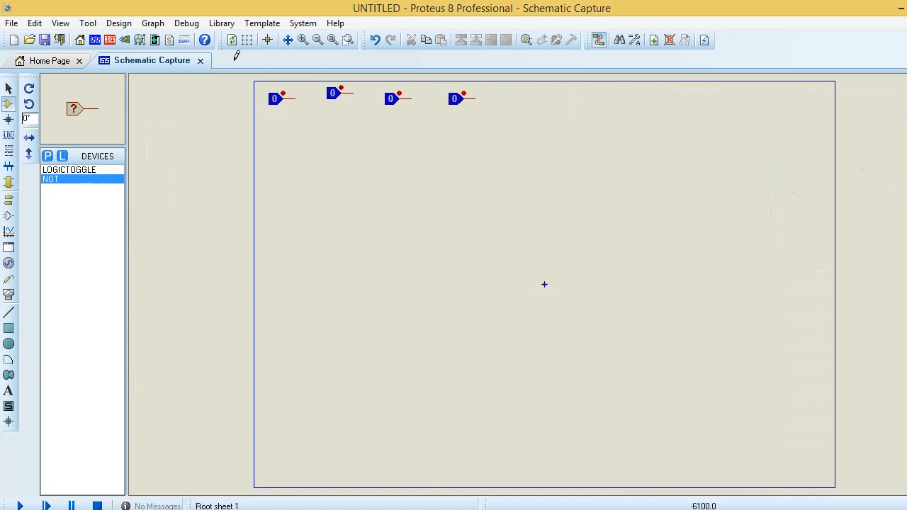
Place four NOT gates in a row beneath the logic toggles
left_click(312, 124)
left_click(314, 133)
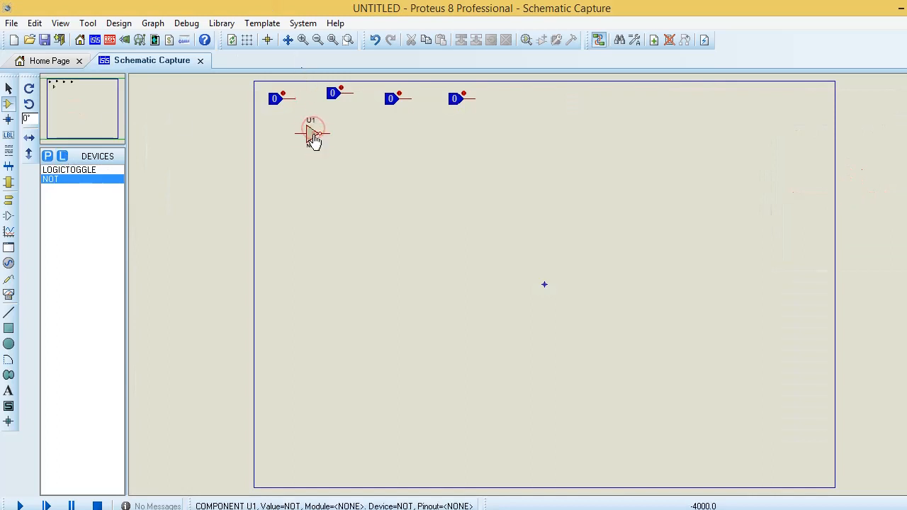
left_click(355, 132)
left_click(356, 133)
left_click(400, 133)
left_click(417, 134)
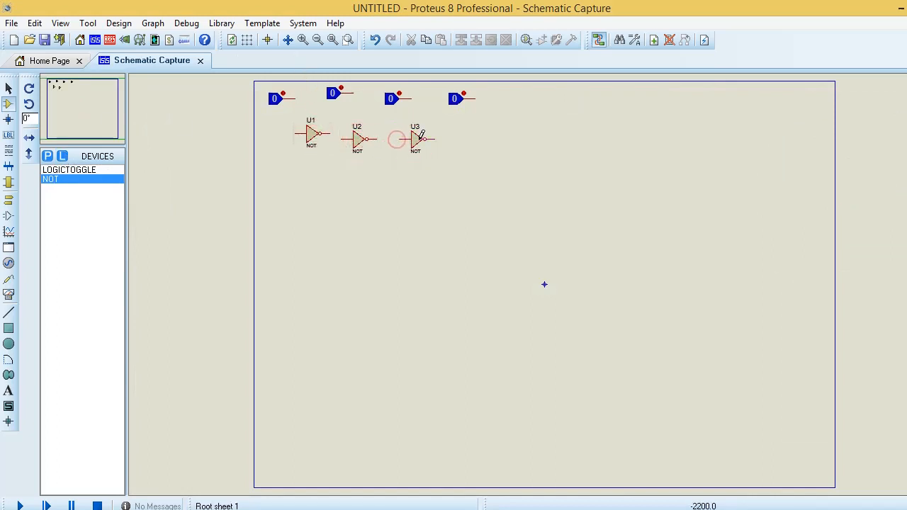
left_click(480, 139)
left_click(483, 141)
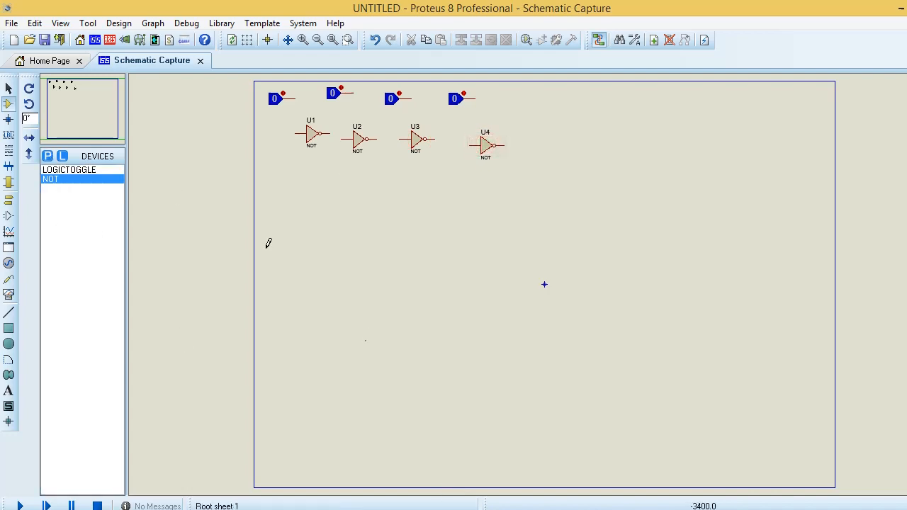
Add the AND, AND_3 and AND_4 gates from the parts library to the device list
left_click(47, 155)
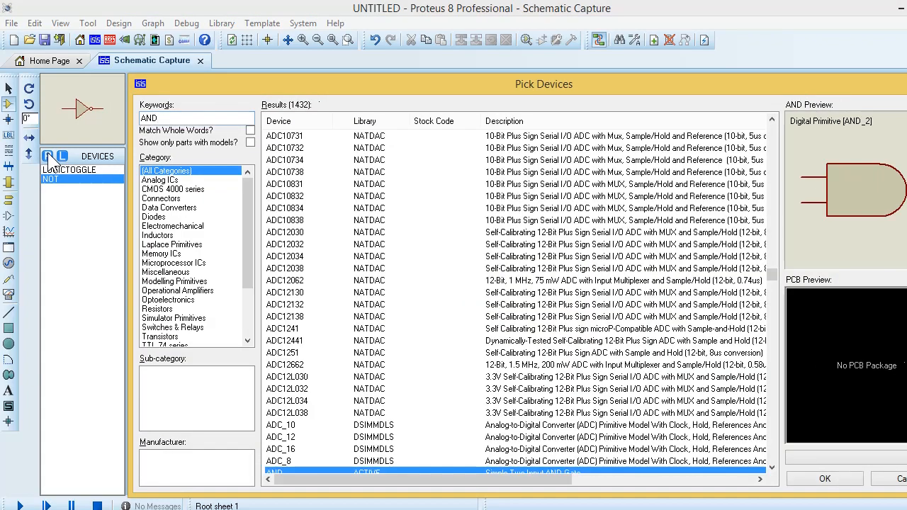
key("Return")
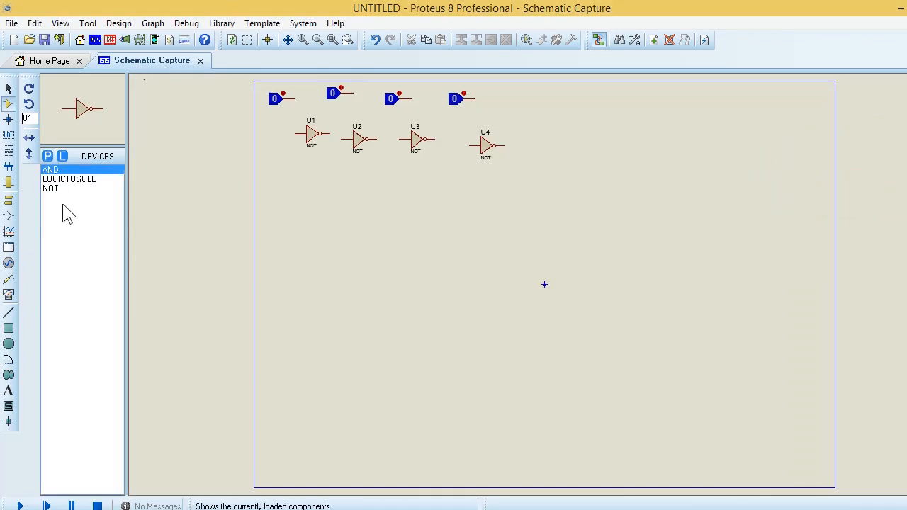
left_click(48, 157)
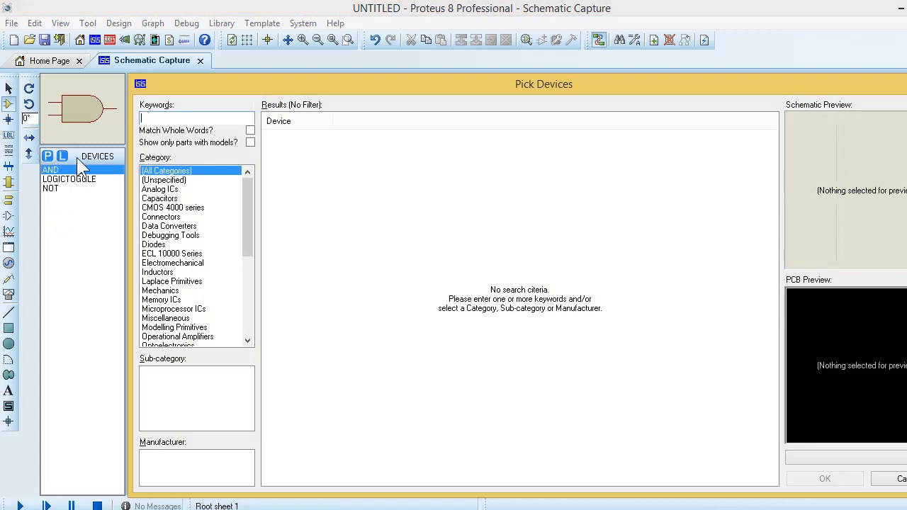
type("AND_")
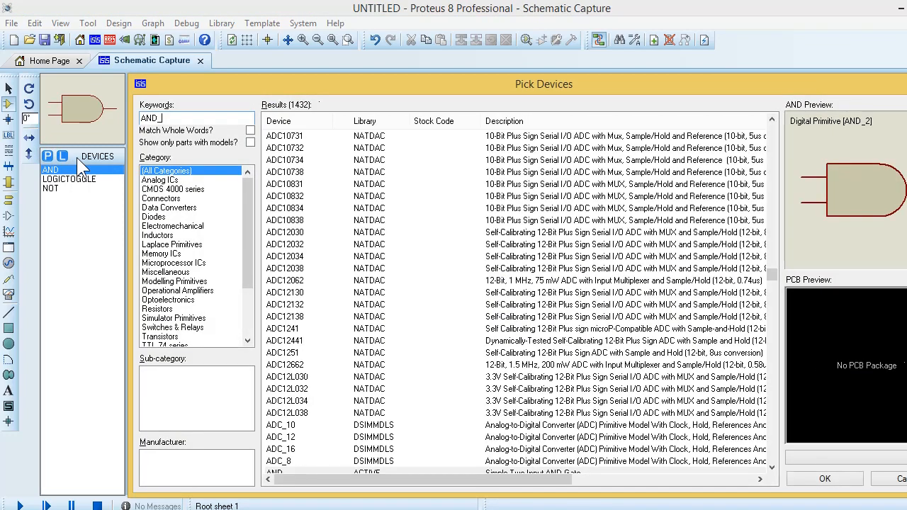
type("3")
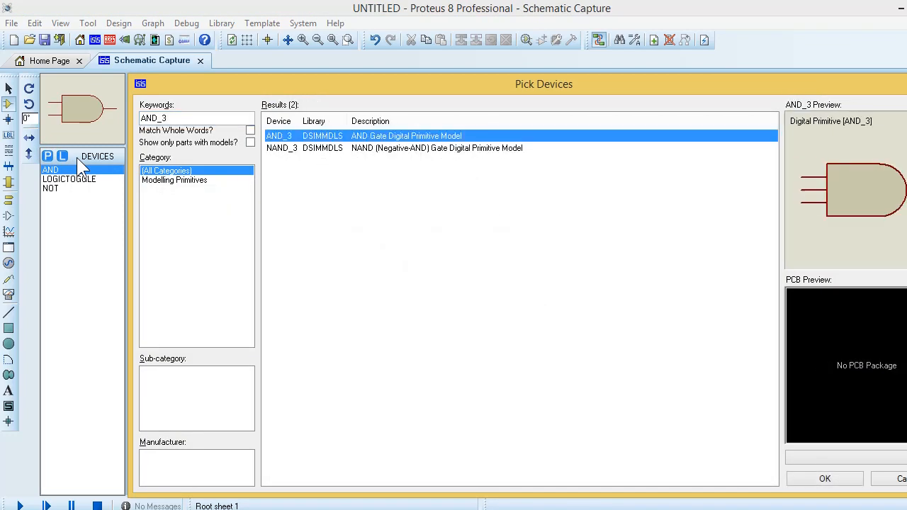
key("Return")
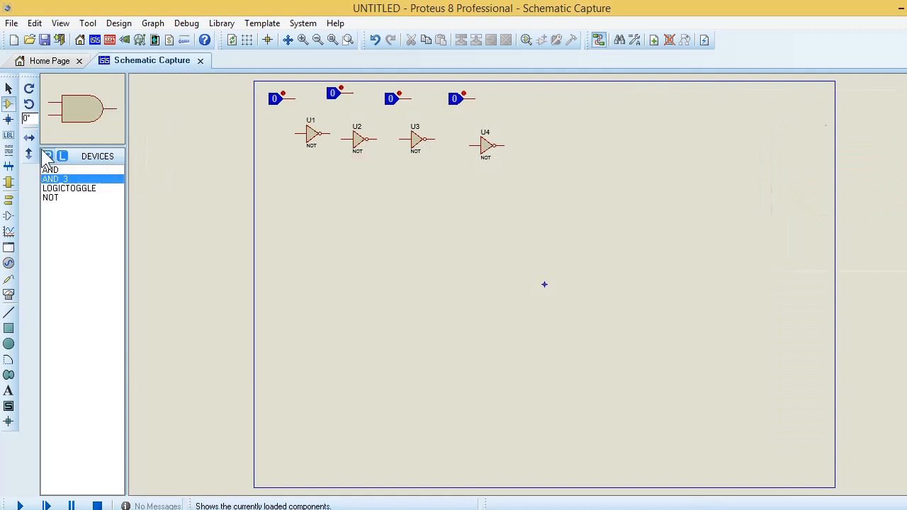
left_click(47, 156)
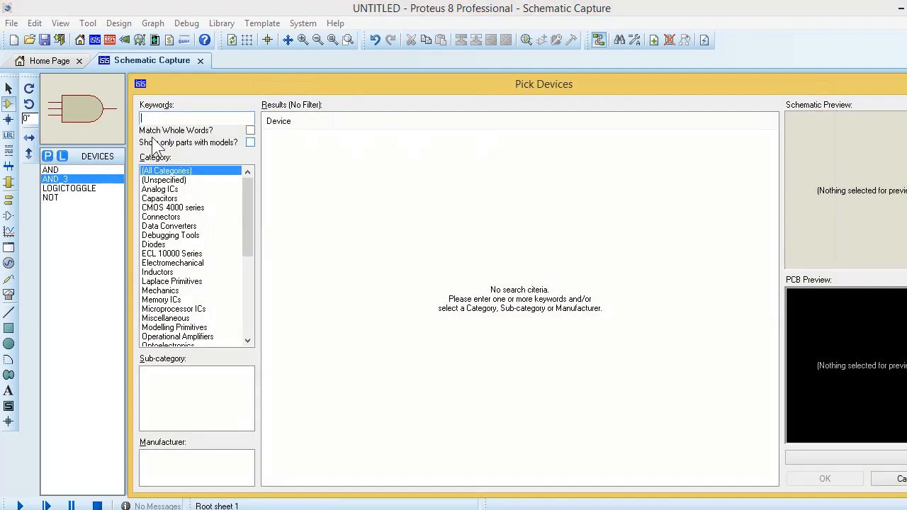
type("AND_4")
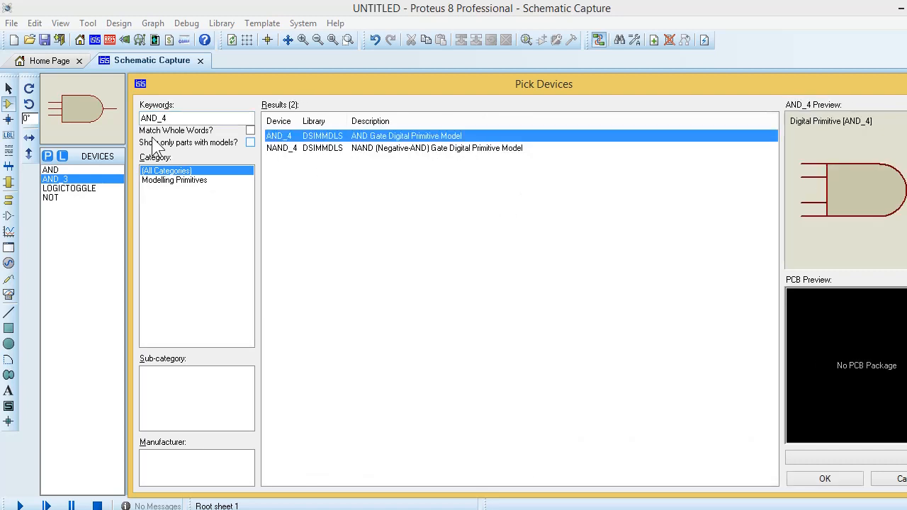
key("Return")
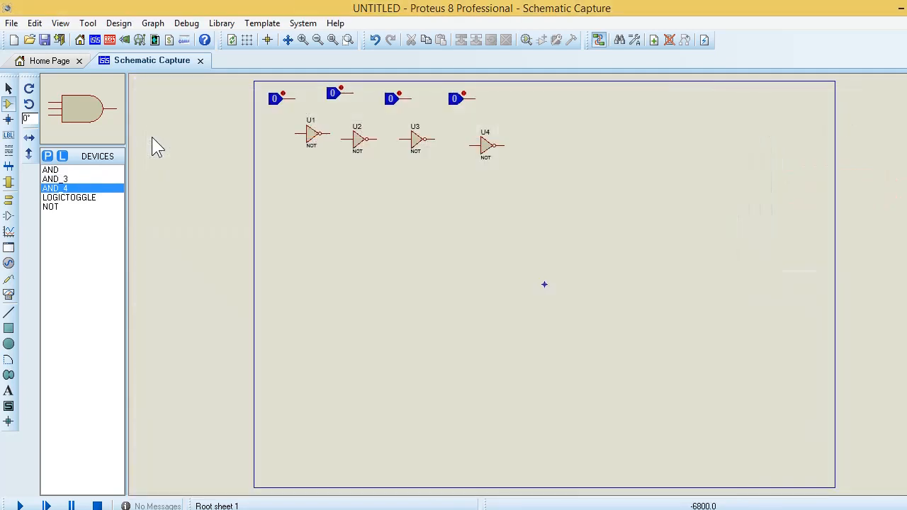
Add the OR_3 and OR_4 gates from the parts library to the device list
left_click(46, 156)
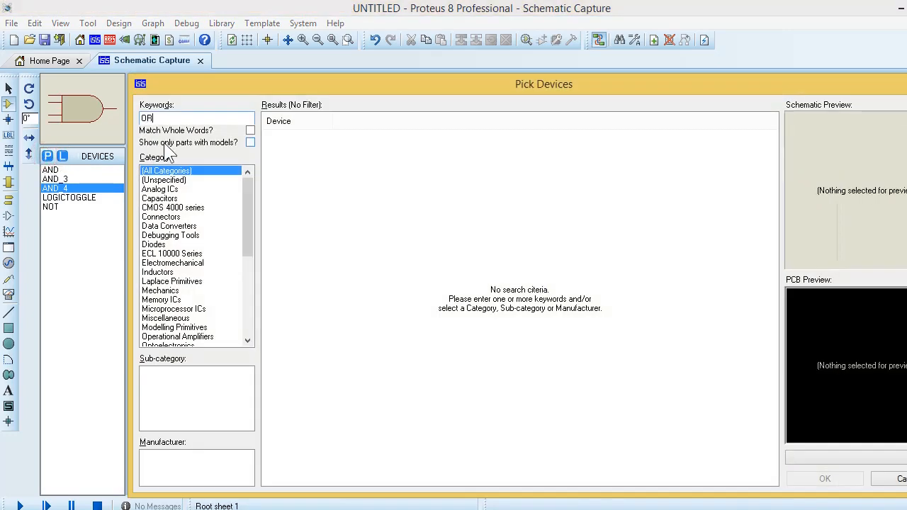
type("OR_3")
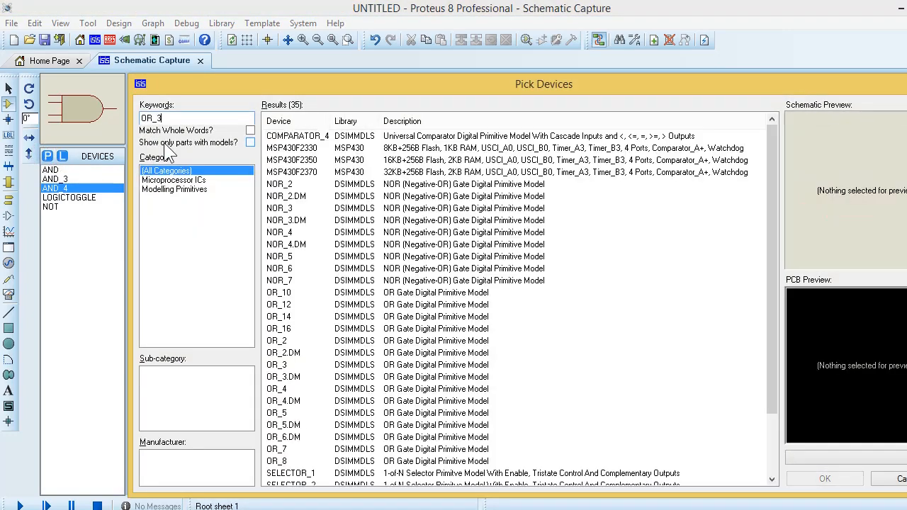
key("Return")
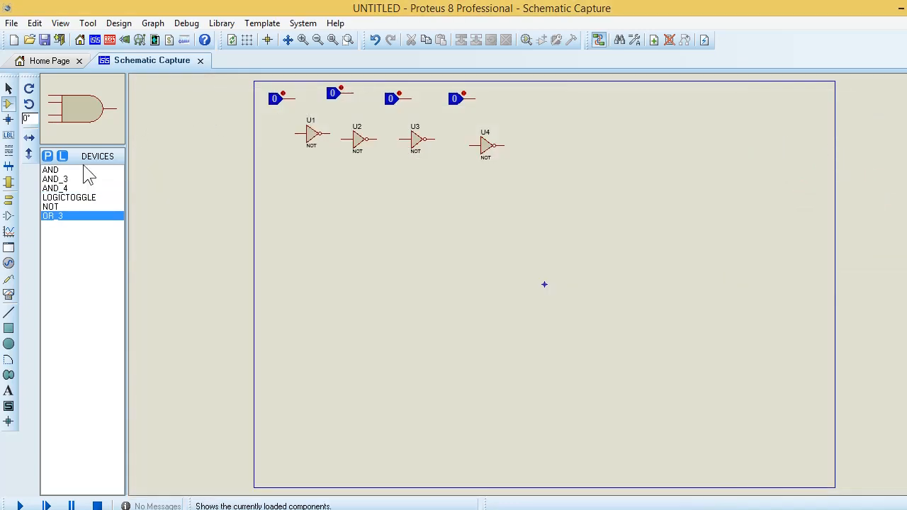
left_click(47, 156)
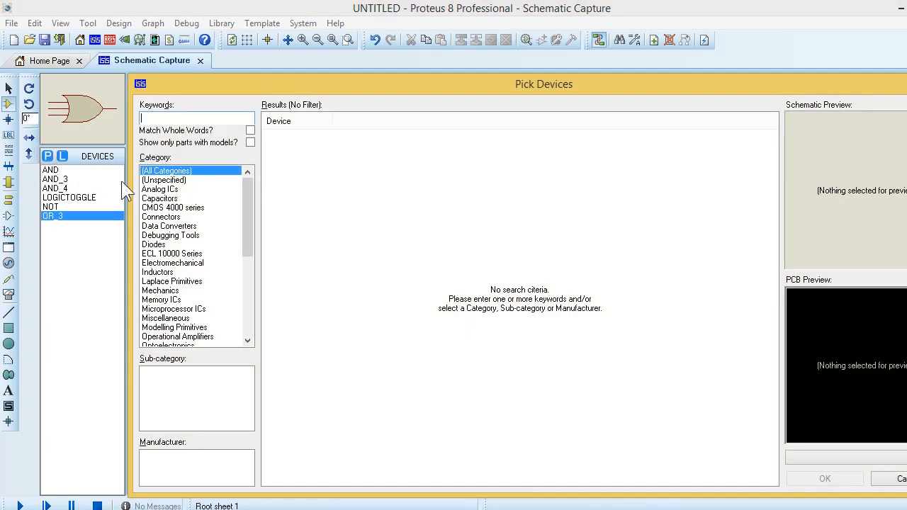
type("OR_")
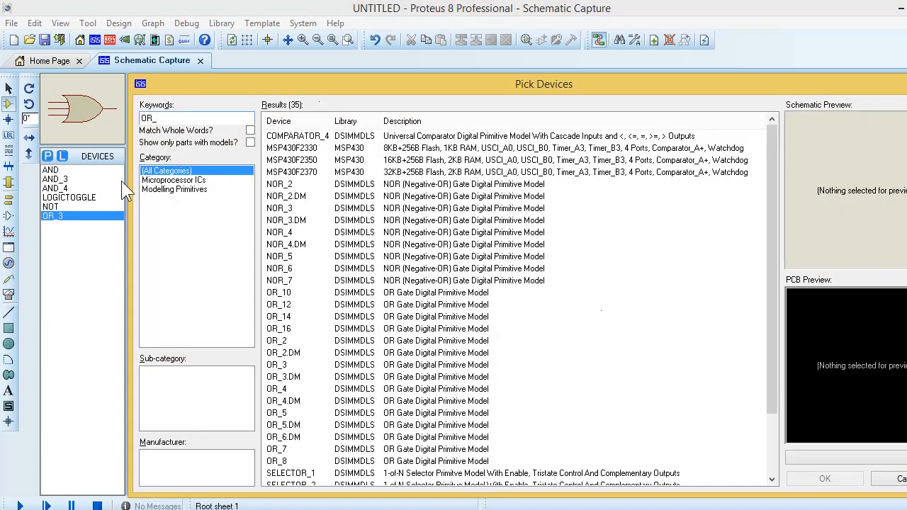
type("4")
key("Return")
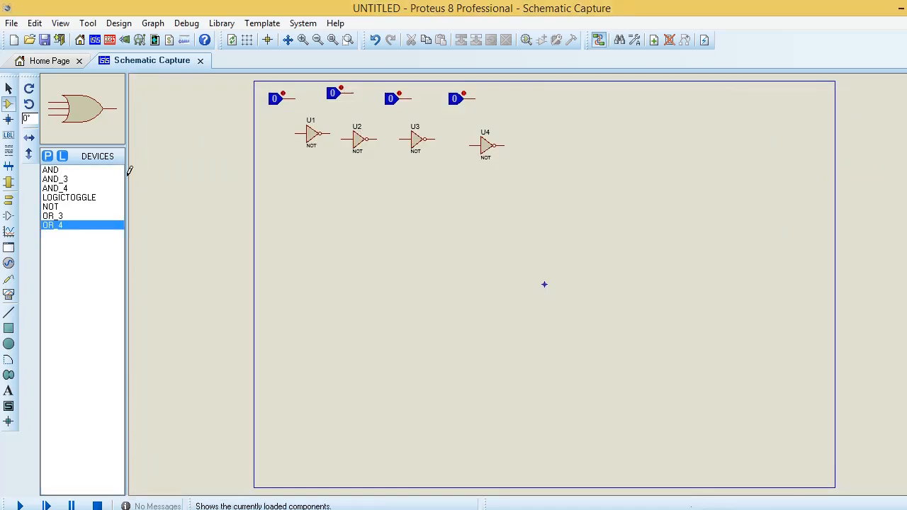
Rotate each of the four logic toggles clockwise by 90 degrees so their pins point down
right_click(277, 92)
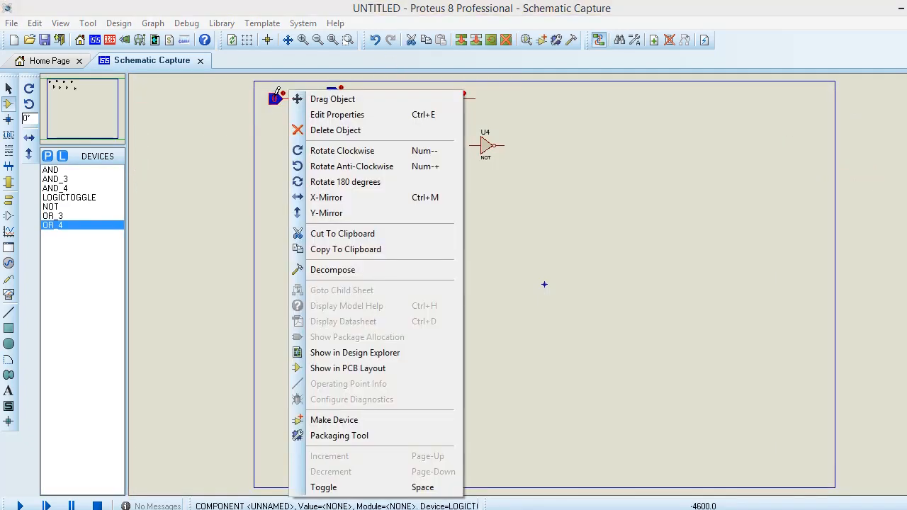
left_click(343, 150)
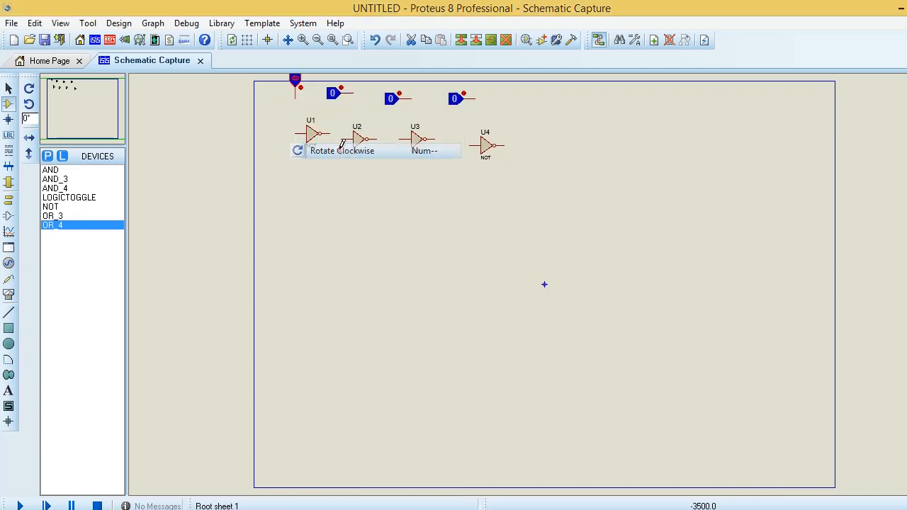
right_click(334, 93)
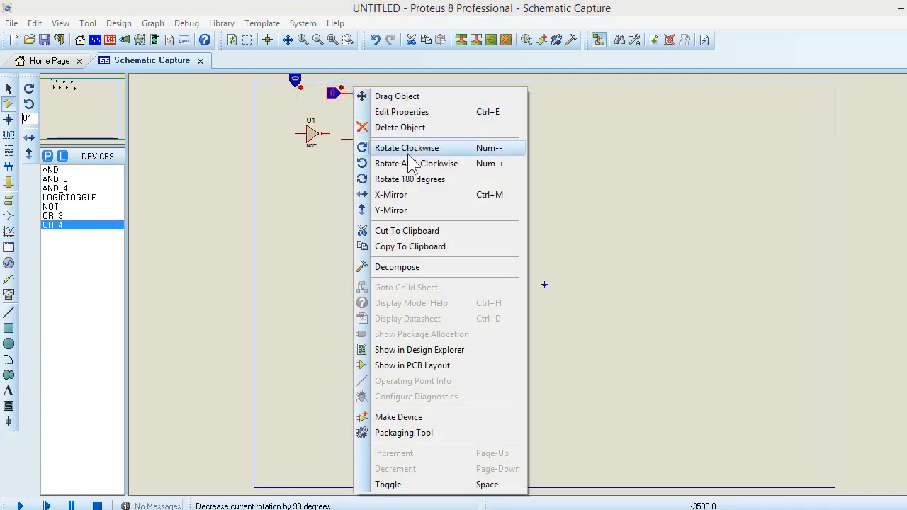
left_click(408, 150)
right_click(391, 98)
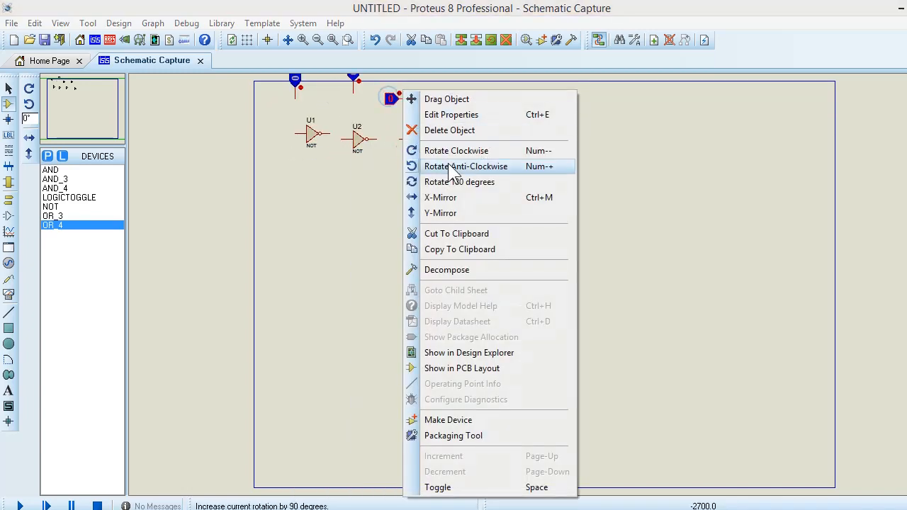
left_click(434, 150)
right_click(459, 99)
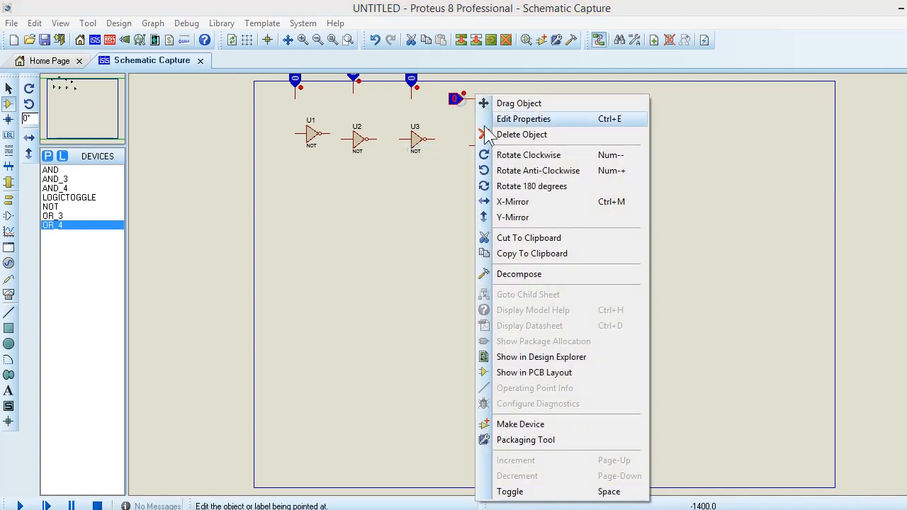
left_click(496, 154)
Rotate the four NOT gates U4, U3, U2 and U1 clockwise by 90 degrees so their outputs point down
right_click(495, 147)
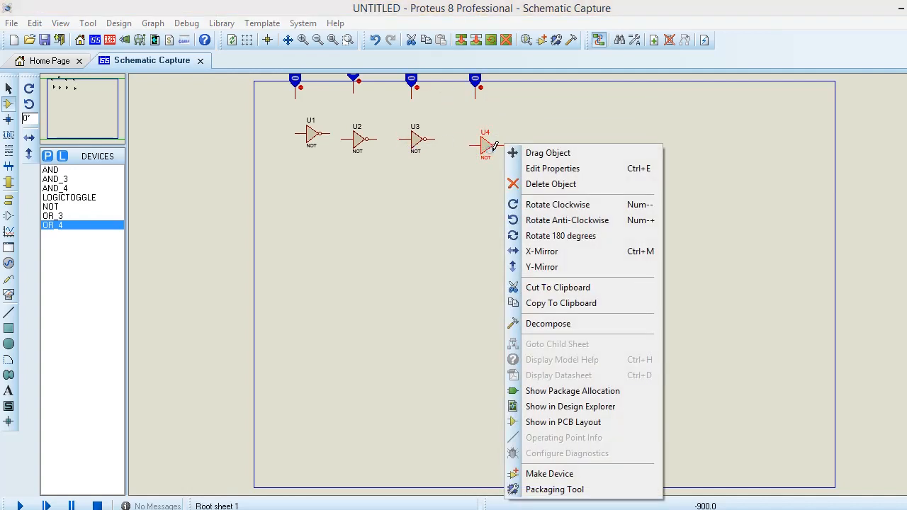
left_click(548, 206)
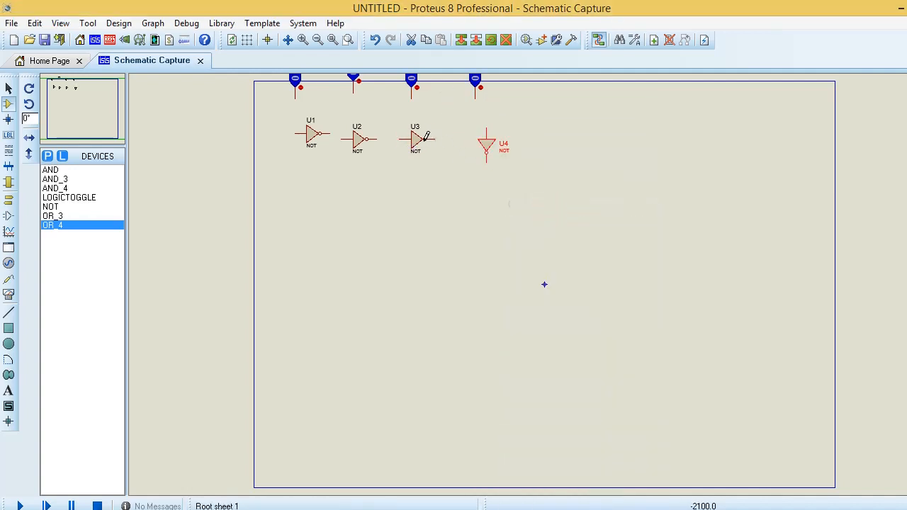
right_click(437, 134)
key("Escape")
right_click(424, 135)
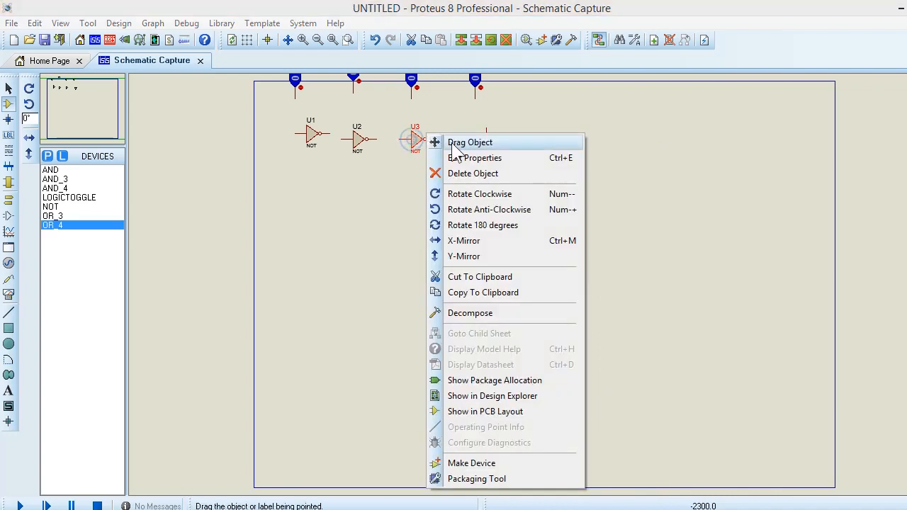
left_click(482, 194)
right_click(360, 137)
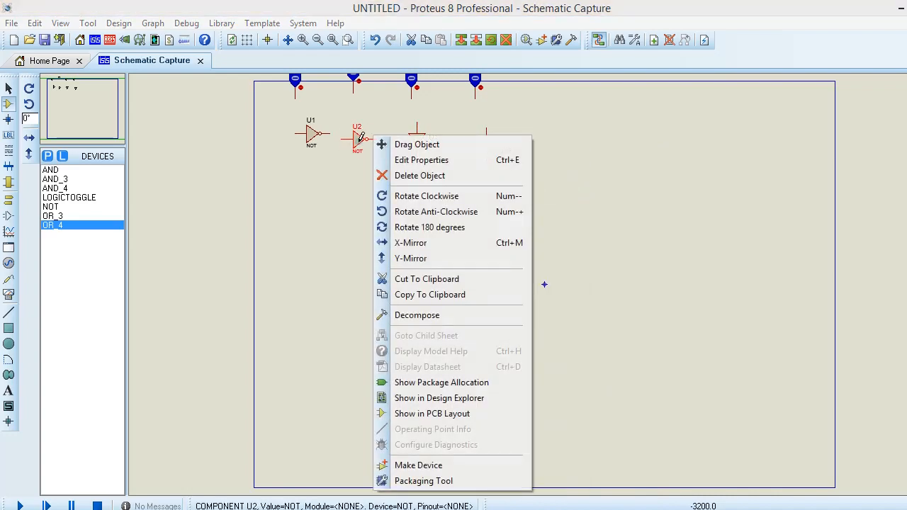
left_click(400, 196)
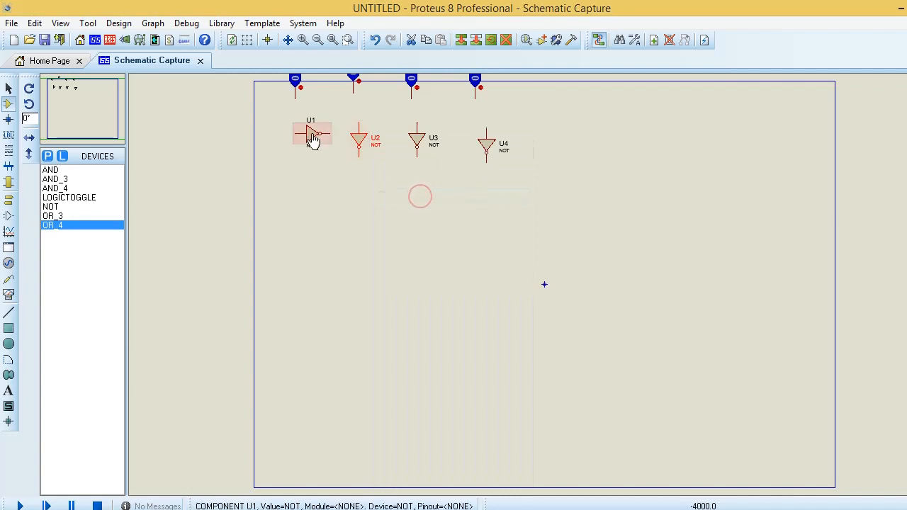
right_click(314, 138)
left_click(370, 188)
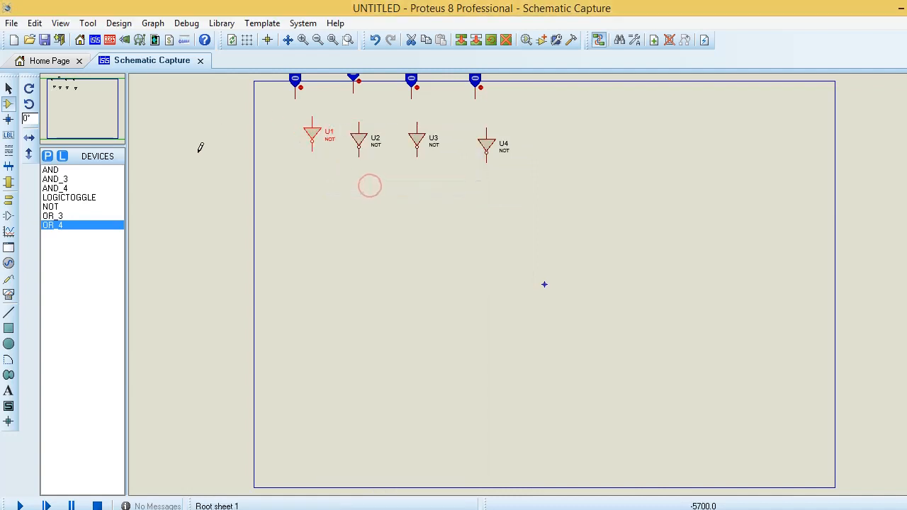
Run a vertical wire from the first logic toggle's pin down to just above the sheet's lower border, ending in a junction dot
left_click(83, 107)
left_click(83, 104)
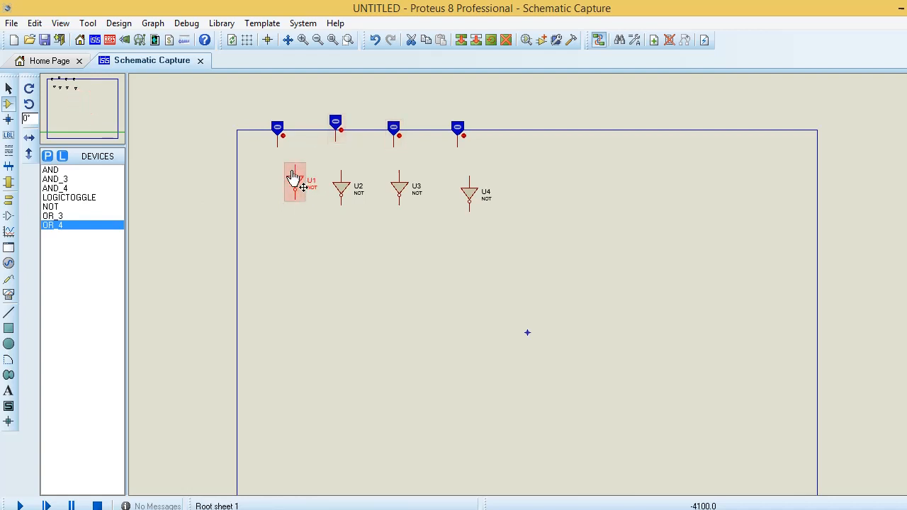
left_click(263, 165)
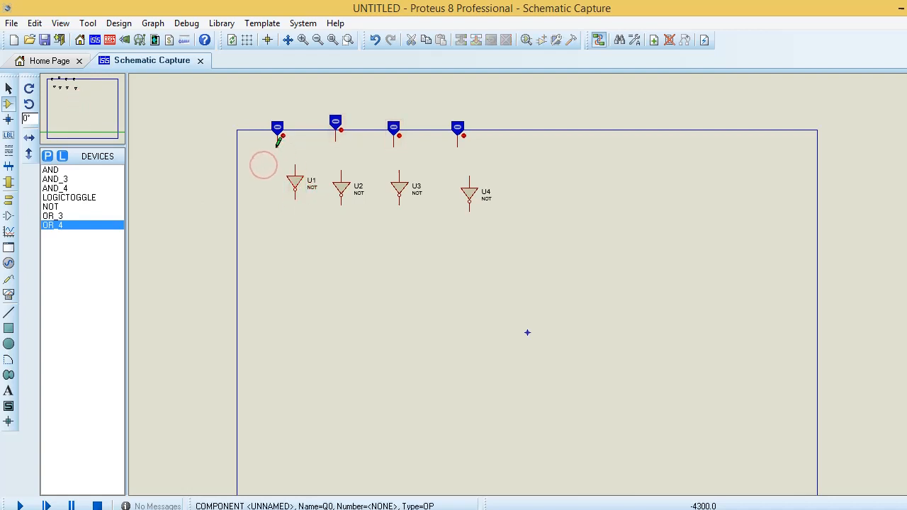
left_click(278, 141)
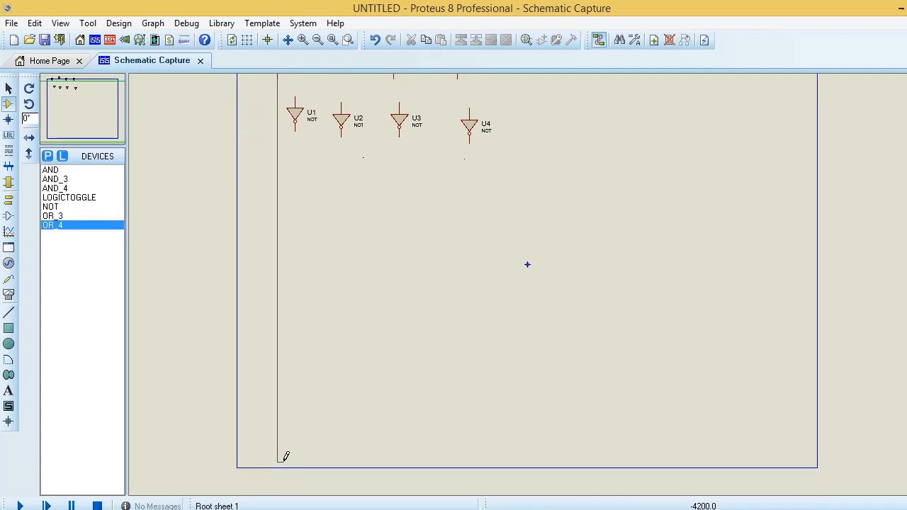
double_click(277, 459)
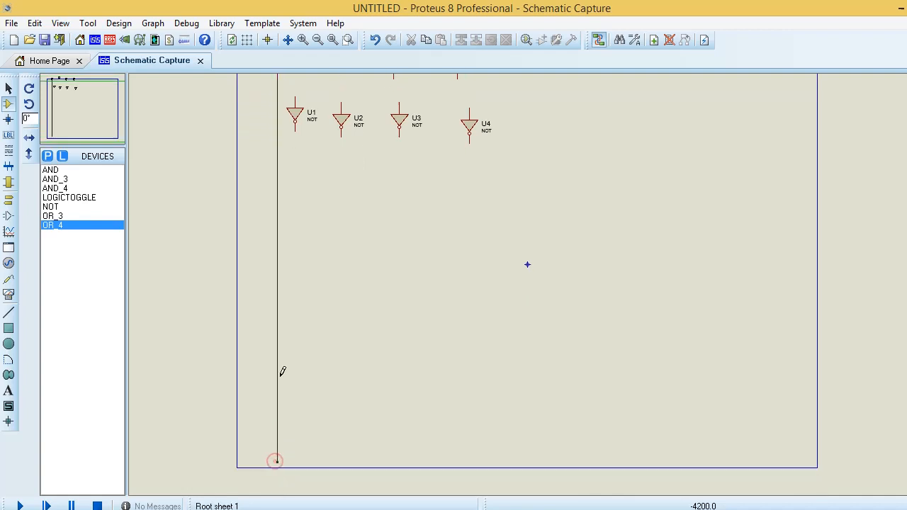
Run a vertical wire from U1's output down to the sheet's lower border and connect U1's input to the first toggle's wire
left_click(294, 129)
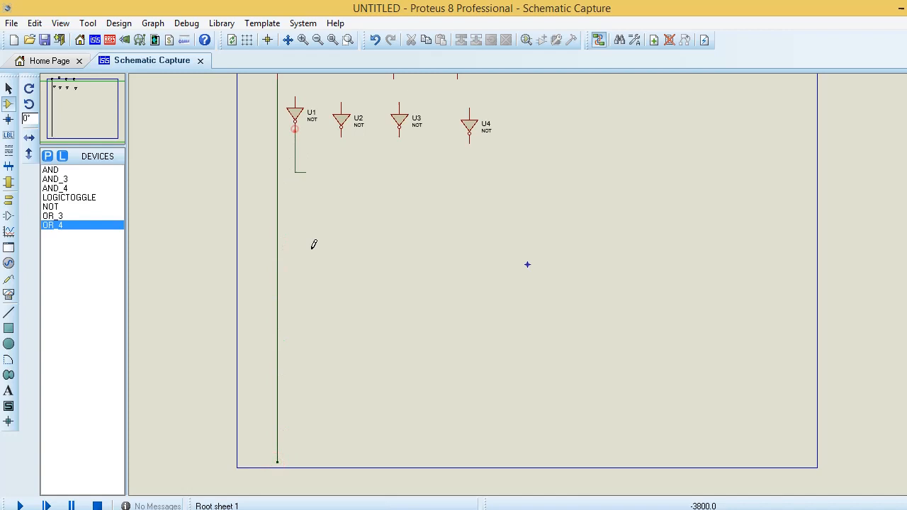
double_click(295, 459)
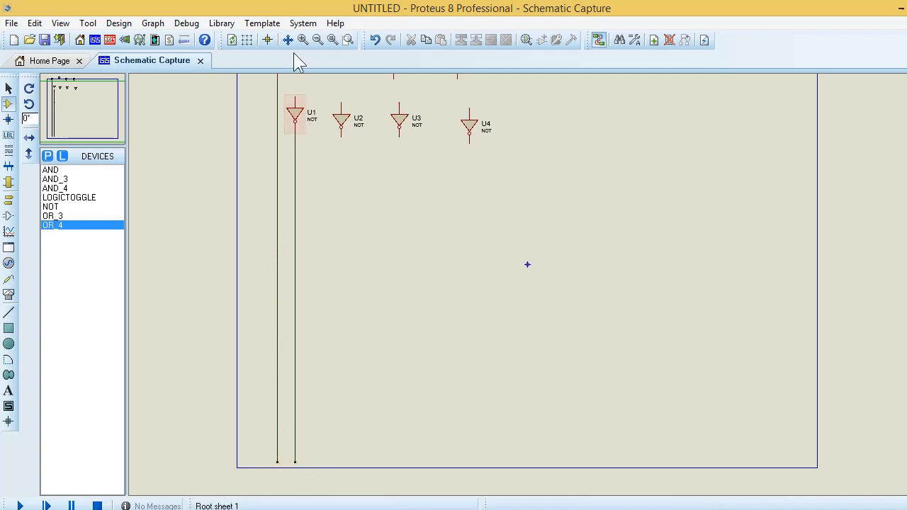
left_click(295, 95)
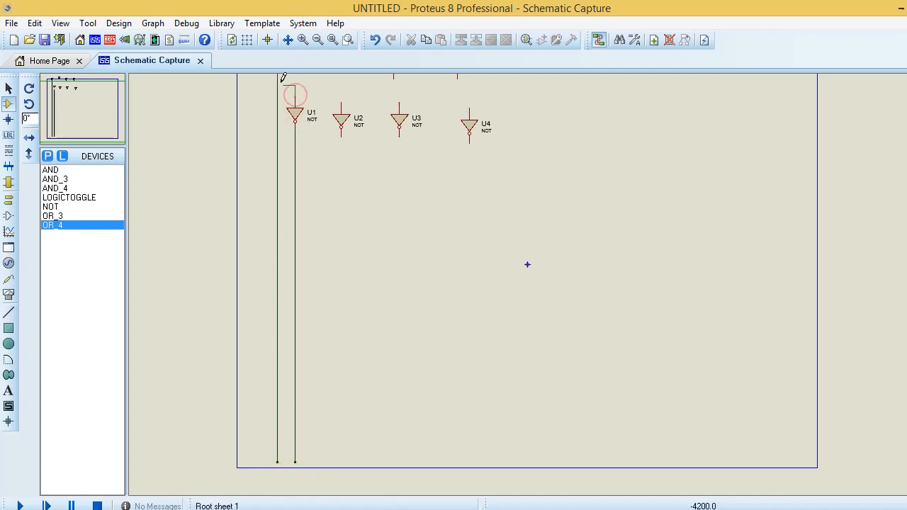
left_click(278, 84)
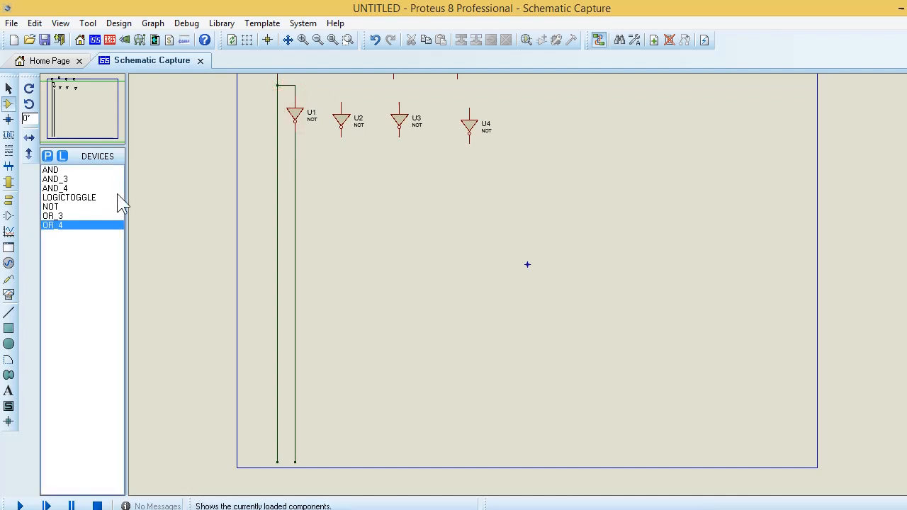
Move NOT gates U2, U3 and U4 up and to the right so each sits beside its toggle's pin line
left_click(97, 97)
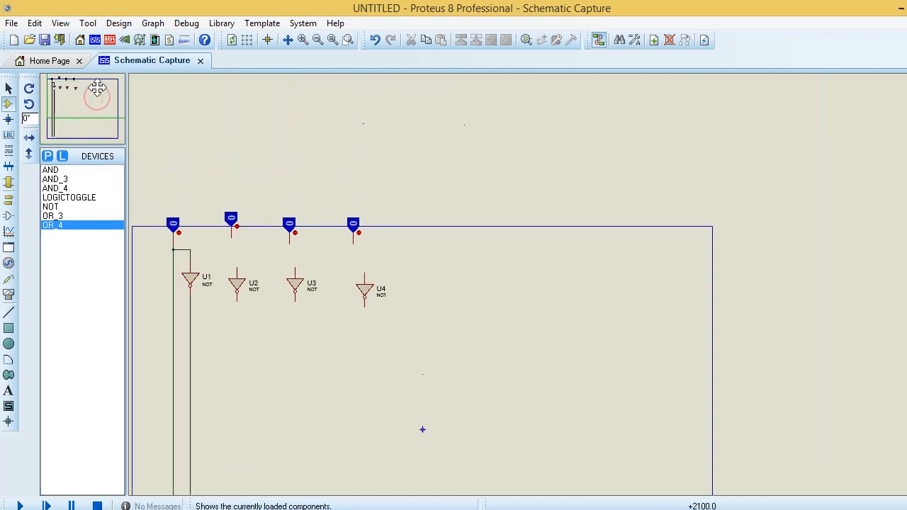
right_click(241, 287)
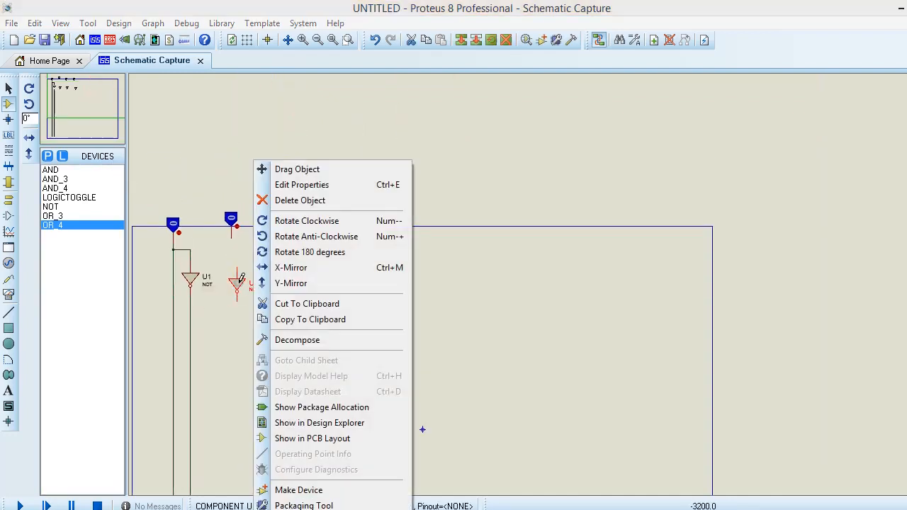
left_click(255, 169)
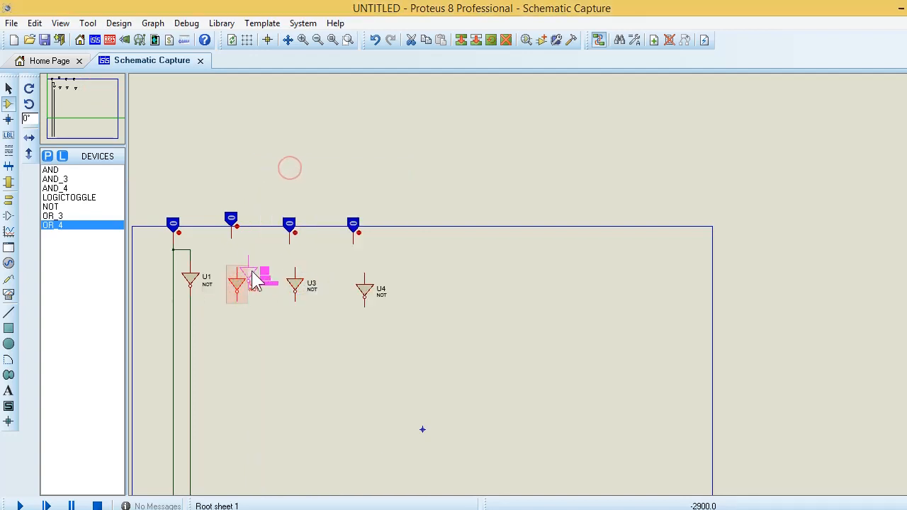
left_click(265, 276)
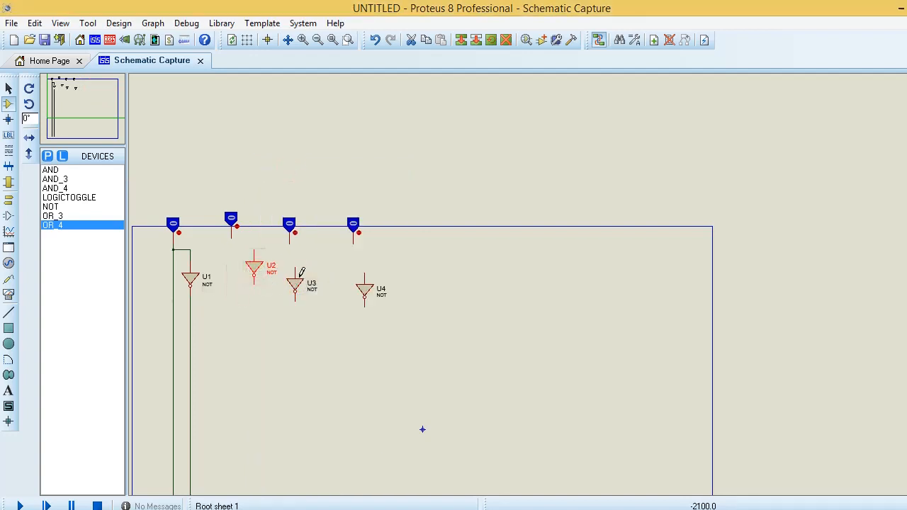
right_click(299, 275)
left_click(338, 167)
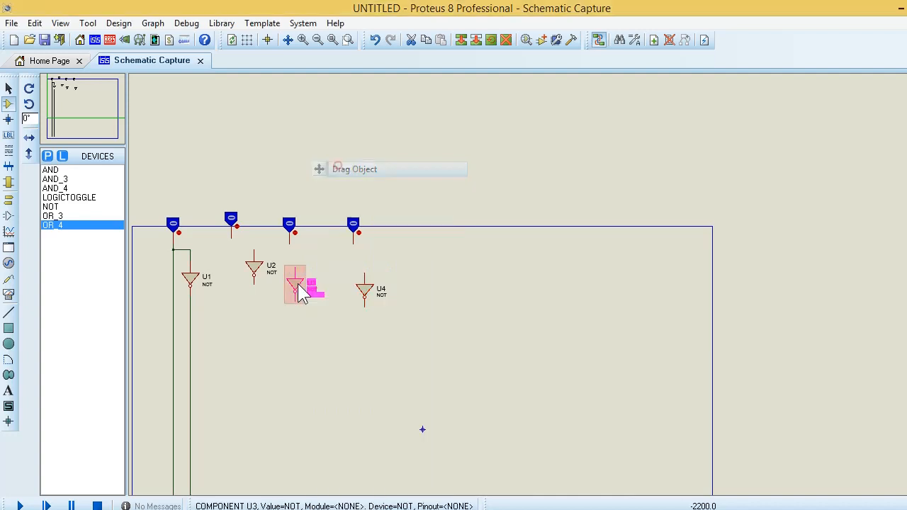
left_click(317, 269)
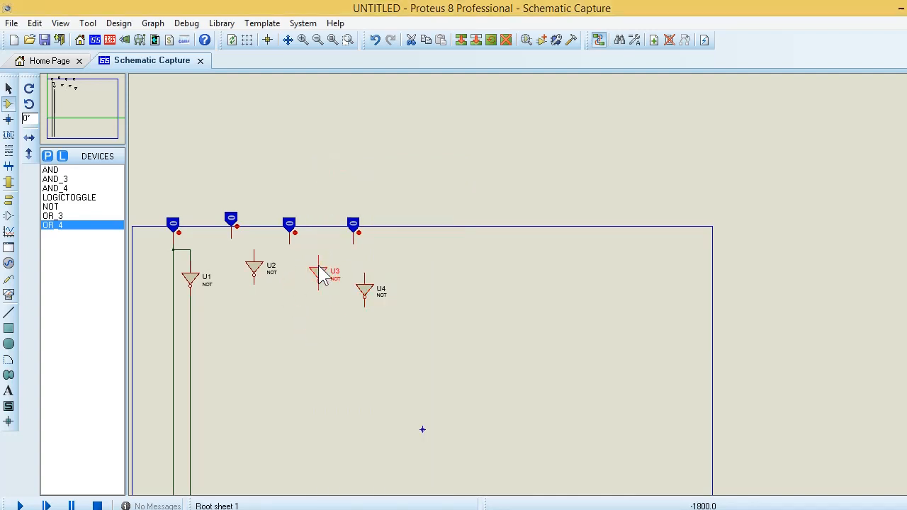
right_click(368, 283)
left_click(407, 168)
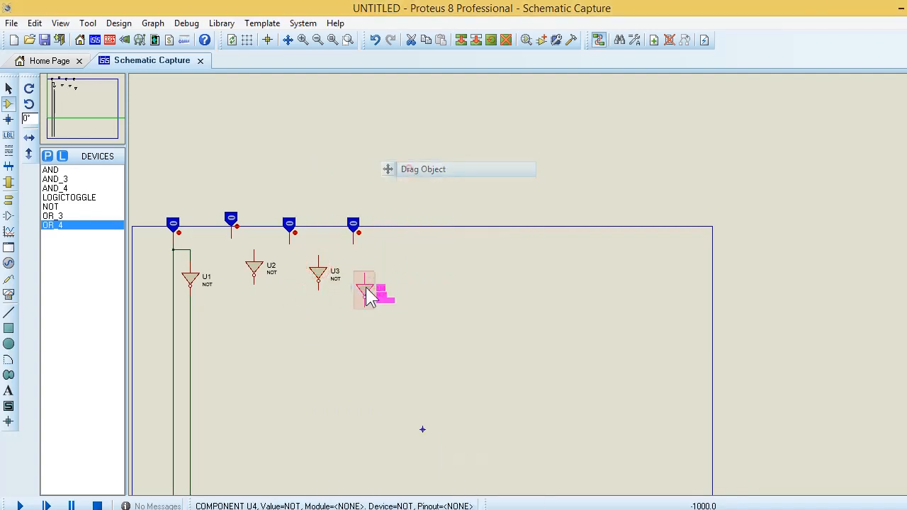
left_click(376, 270)
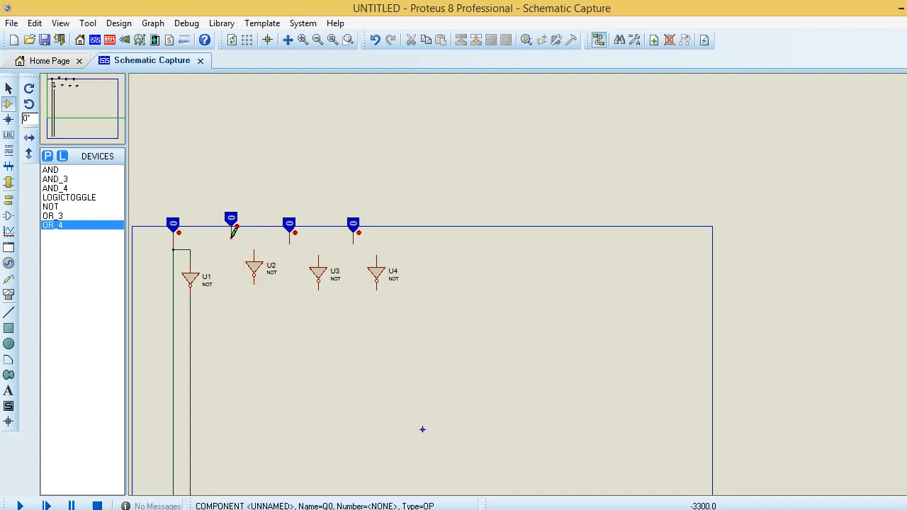
Run a vertical wire from the second logic toggle's pin down to just above the sheet's lower border, ending in a junction dot
left_click_drag(80, 130, 72, 107)
left_click(73, 107)
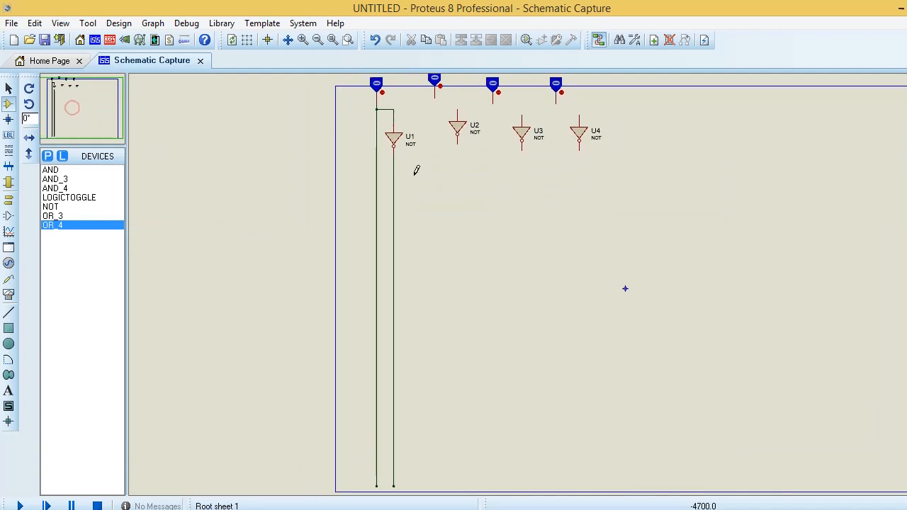
left_click(435, 95)
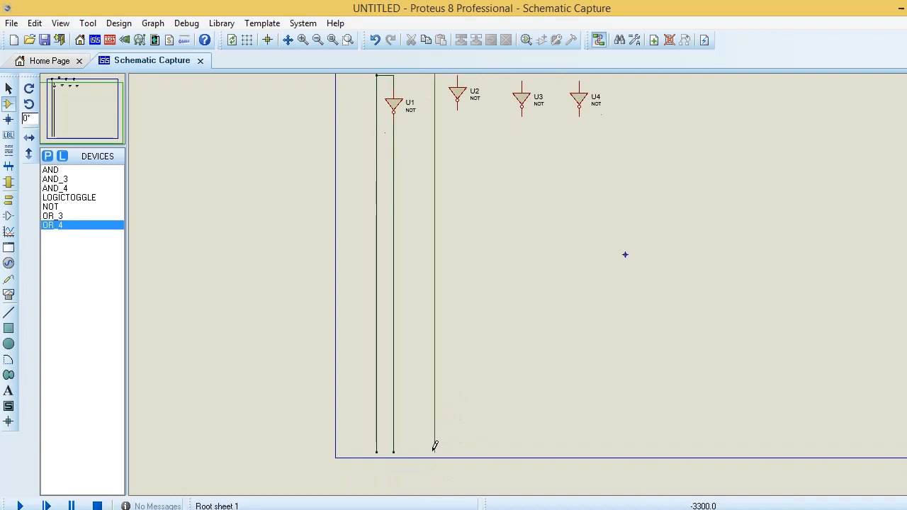
double_click(434, 447)
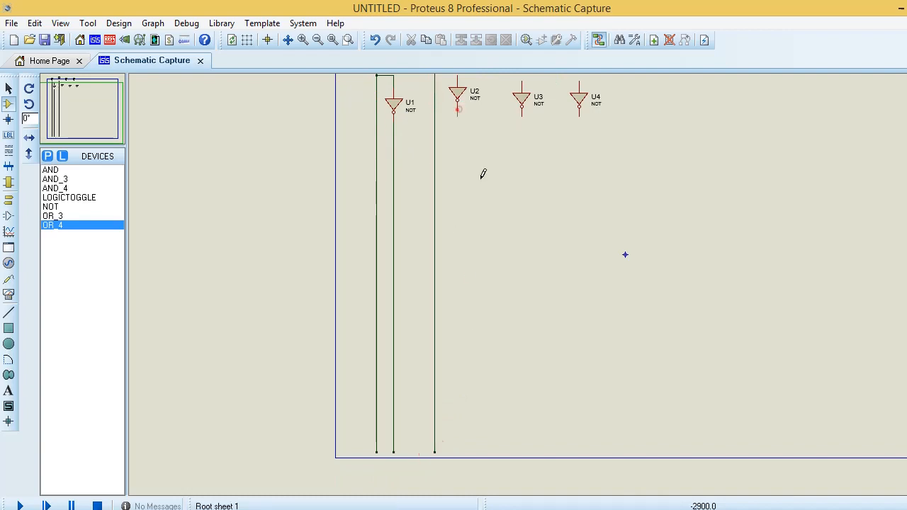
Run vertical wires from the outputs of U2, U3 and U4 down to just above the sheet's lower border, ending in junction dots
left_click(457, 112)
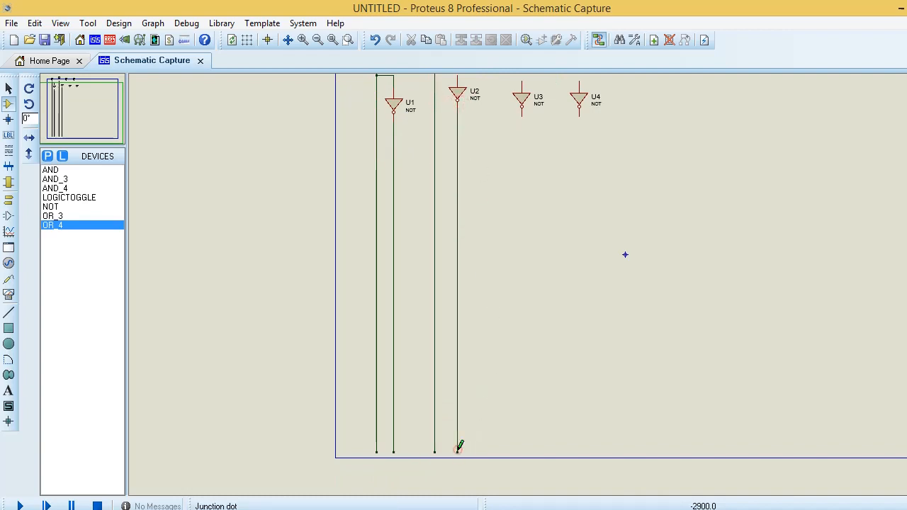
double_click(457, 449)
left_click(522, 112)
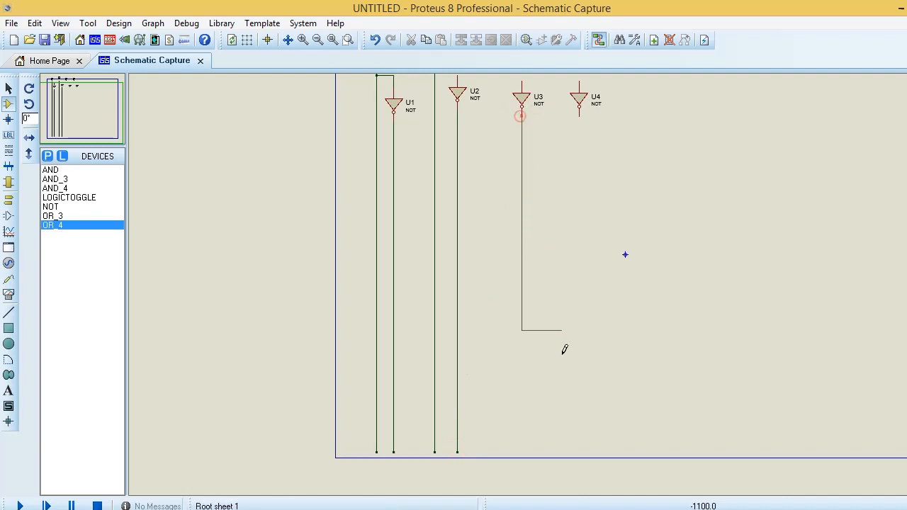
double_click(522, 445)
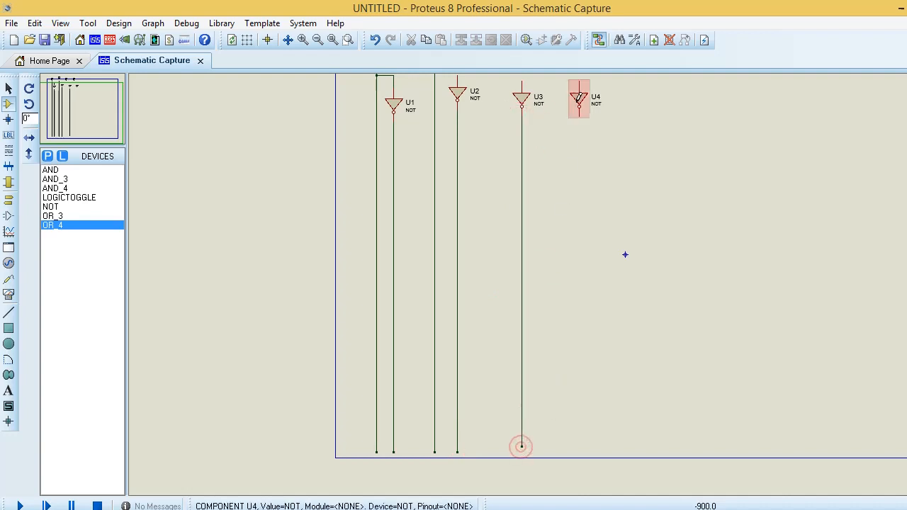
double_click(580, 445)
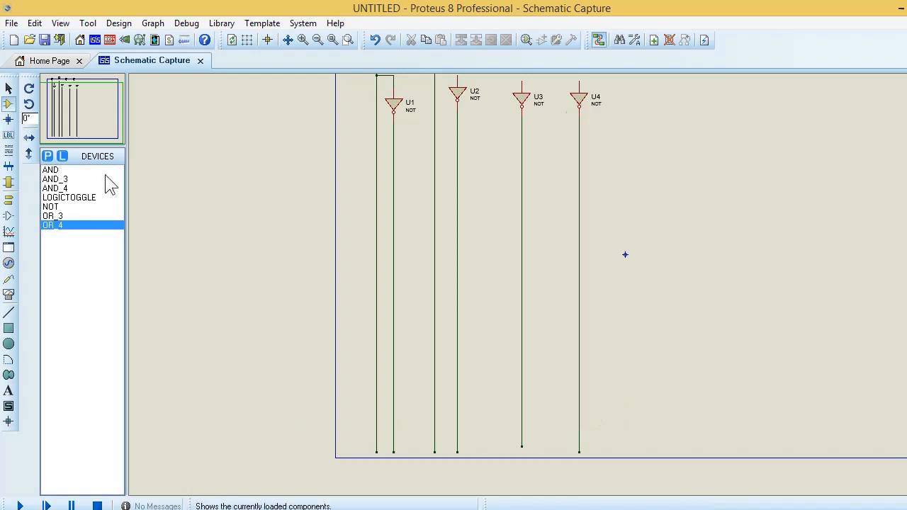
Connect U2's input to the second toggle's wire and run a vertical wire from the third toggle down to the sheet's lower border
left_click(92, 125)
left_click(87, 103)
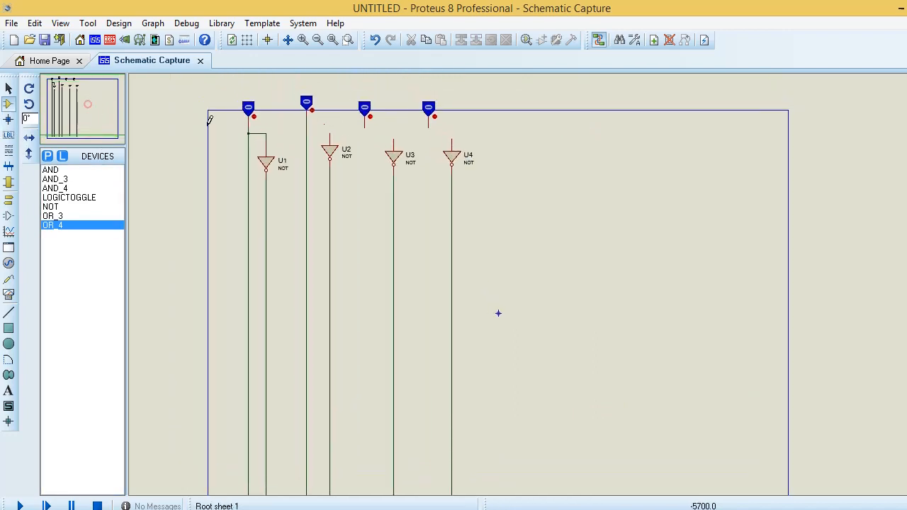
left_click(330, 133)
left_click(365, 125)
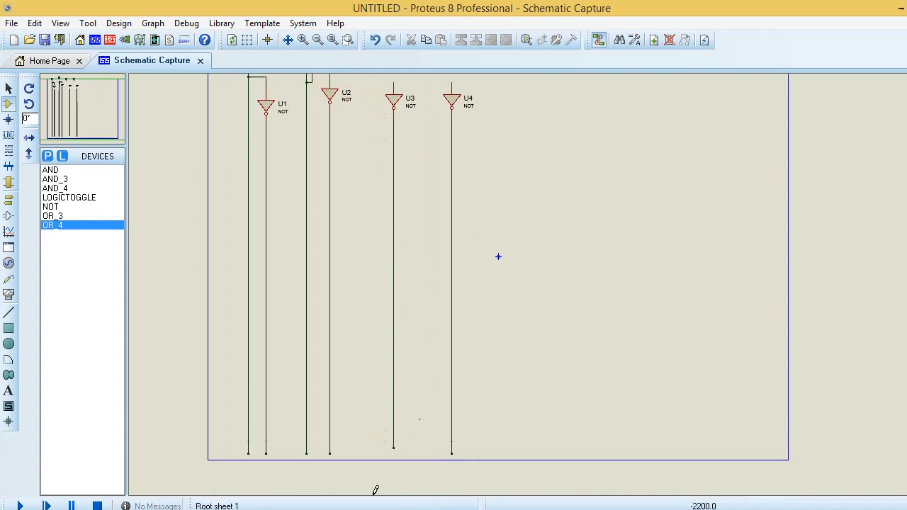
left_click(365, 441)
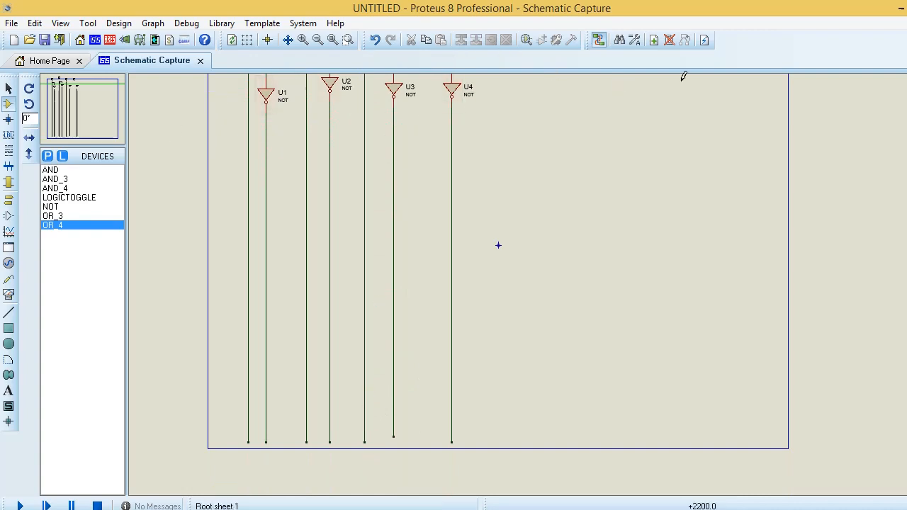
Connect U3's input to the vertical wire of the third logic toggle
left_click(318, 41)
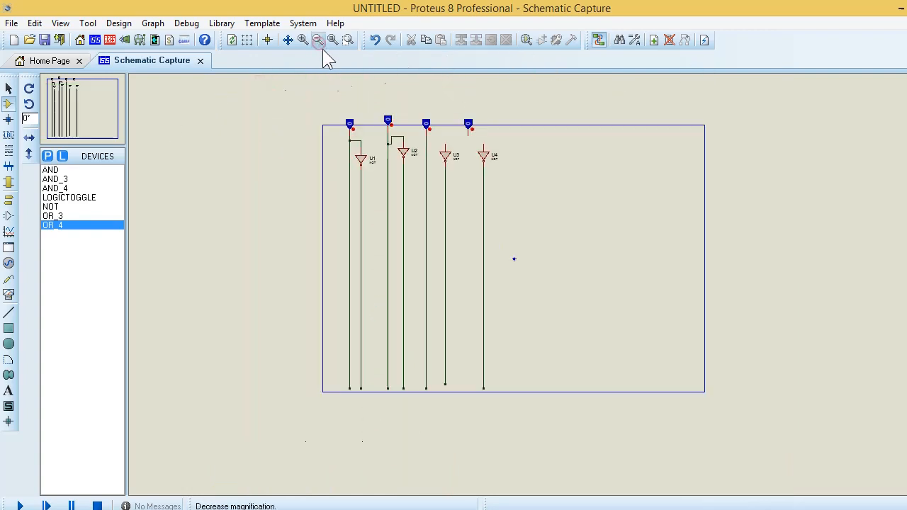
left_click(445, 144)
left_click(426, 140)
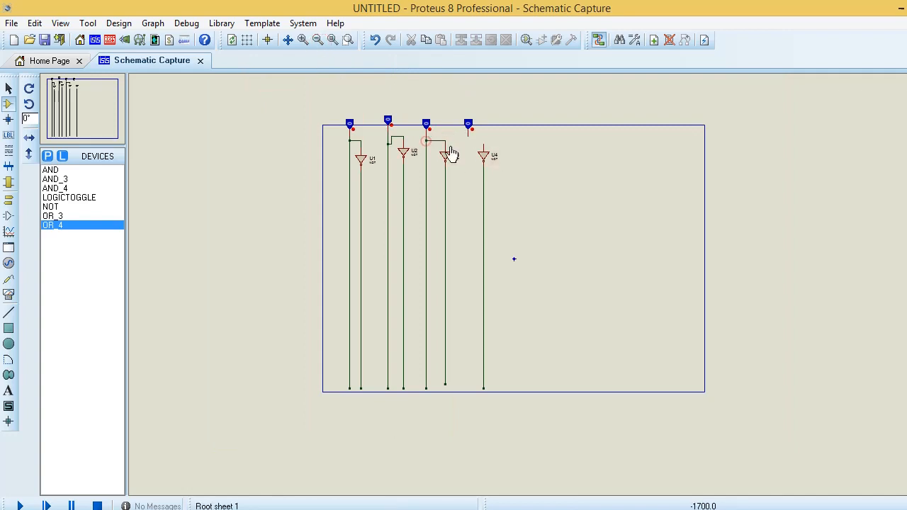
Run a vertical wire from the fourth logic toggle down to the sheet's lower border and connect U4's input to it
left_click(469, 129)
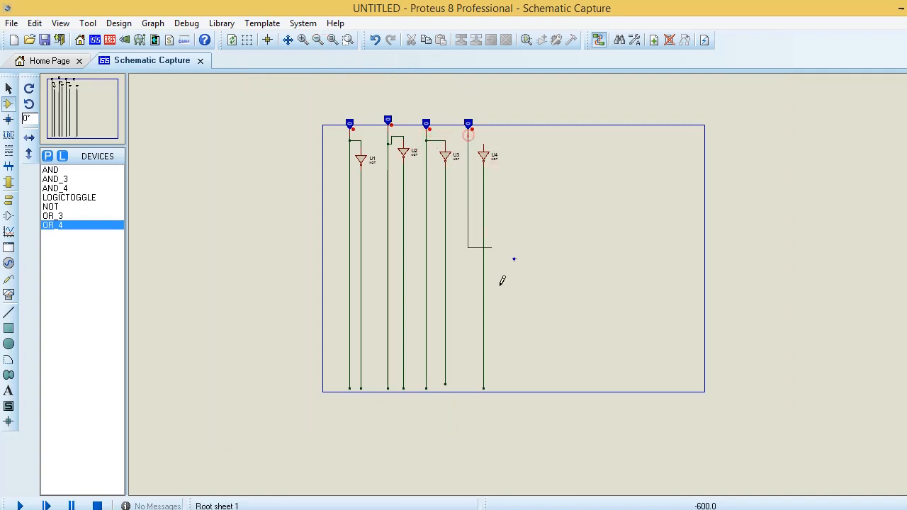
left_click(468, 387)
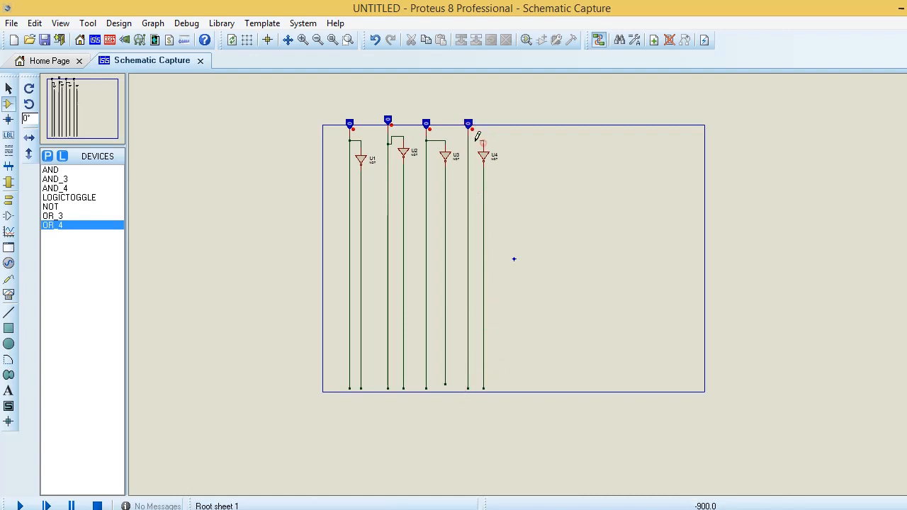
left_click(482, 144)
left_click(468, 141)
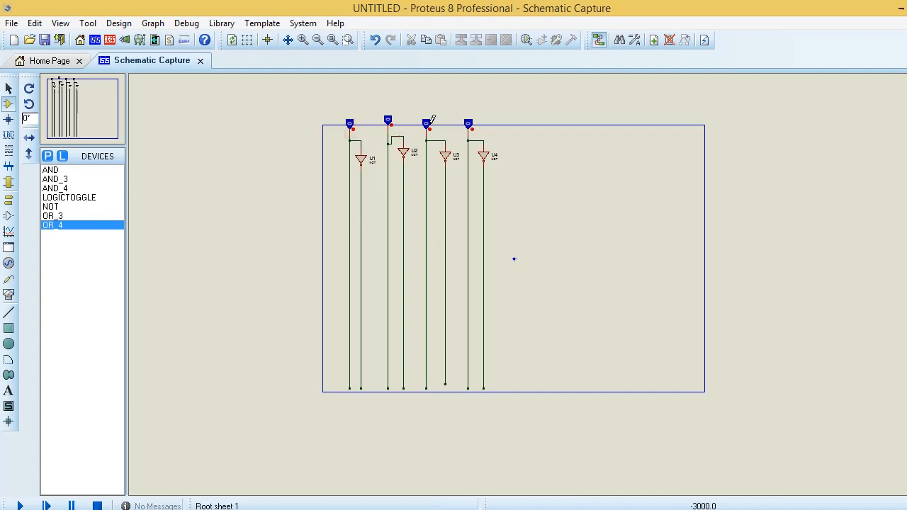
Place the text label A1 with a height of 0.34in beside the first logic toggle's wire
left_click(9, 390)
left_click(329, 135)
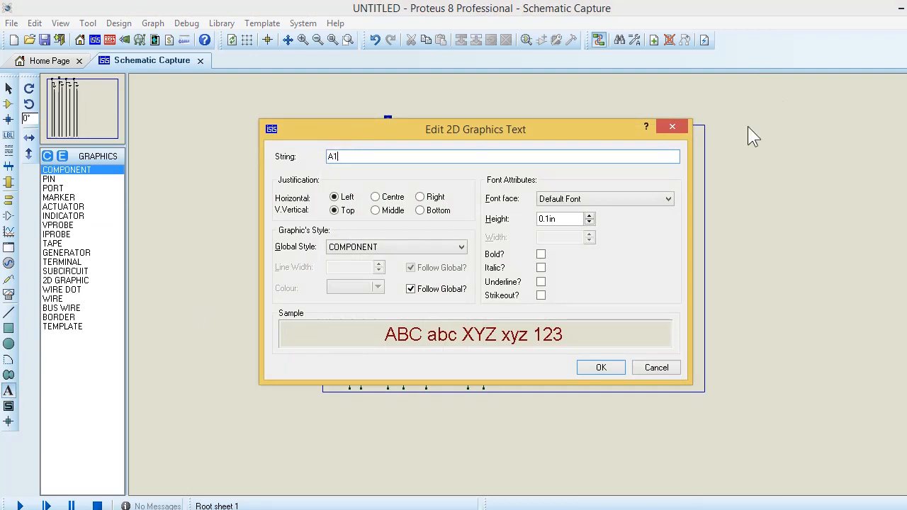
left_click(589, 216)
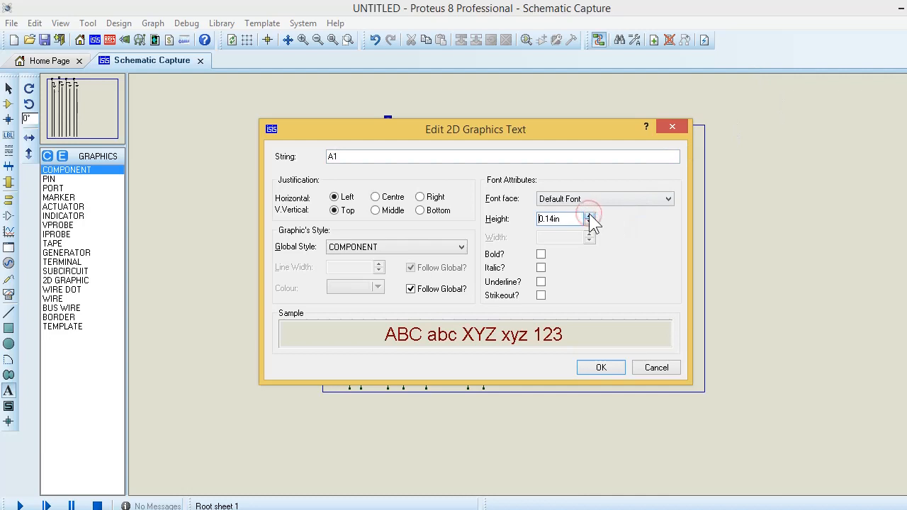
left_click(589, 215)
left_click(589, 215)
left_click(589, 215)
left_click(589, 216)
left_click(587, 369)
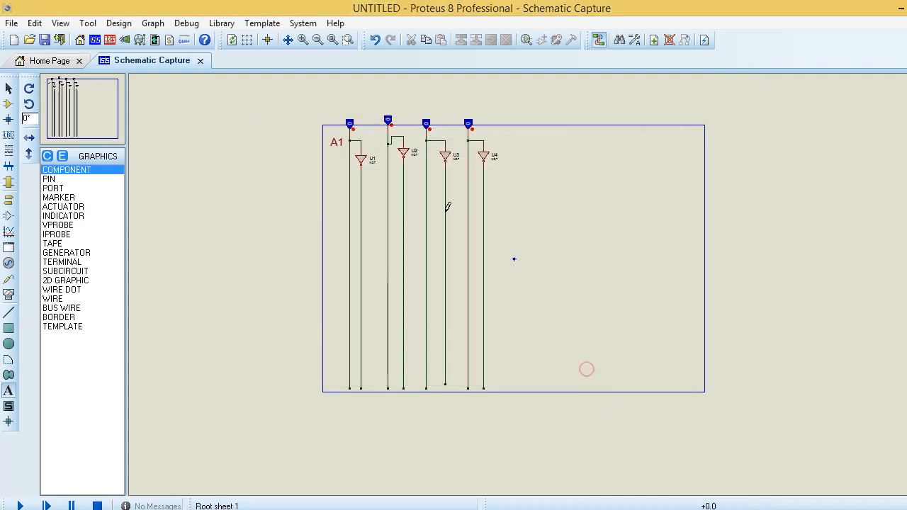
Place the text labels A0, B1 and B0 beside the wires of the second, third and fourth logic toggles
left_click(371, 131)
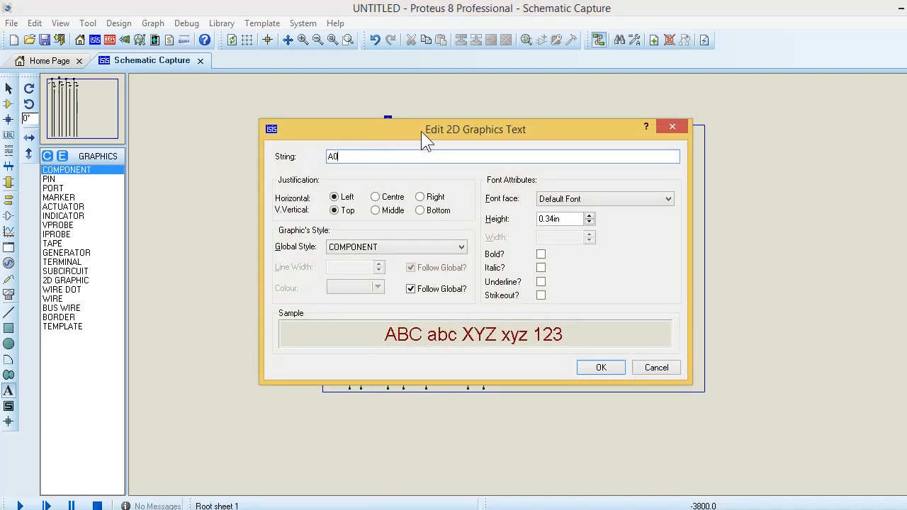
key("Return")
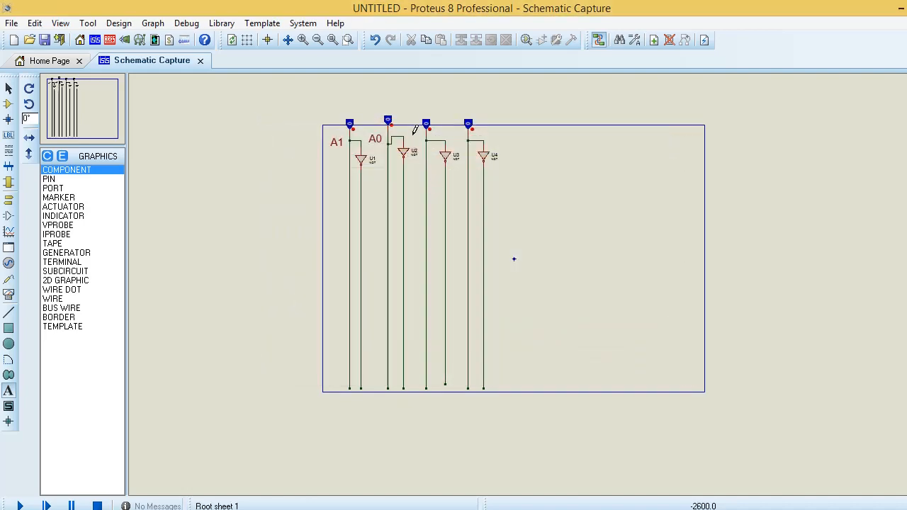
left_click(414, 132)
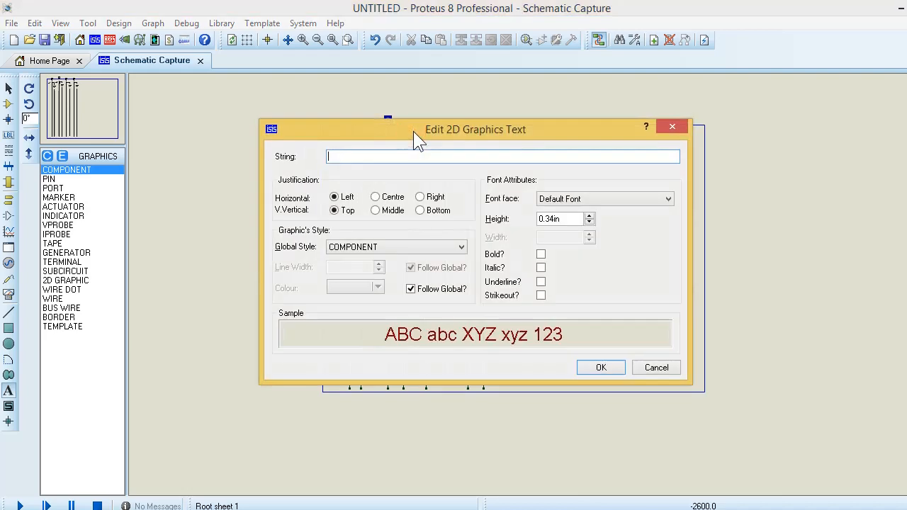
type("B1")
key("Return")
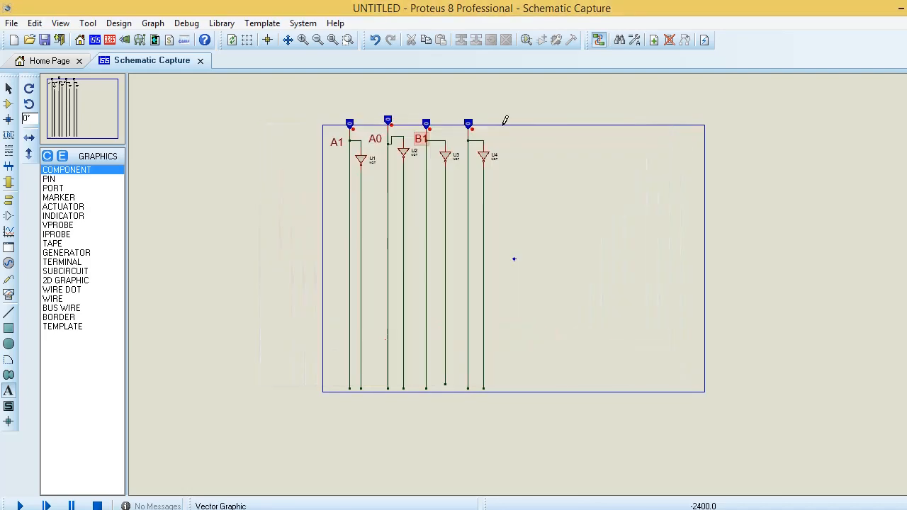
left_click(449, 129)
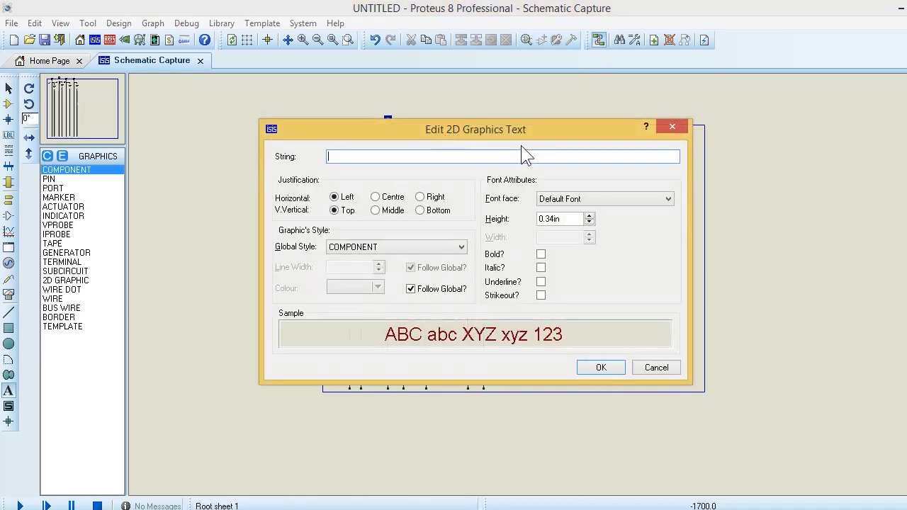
key("Return")
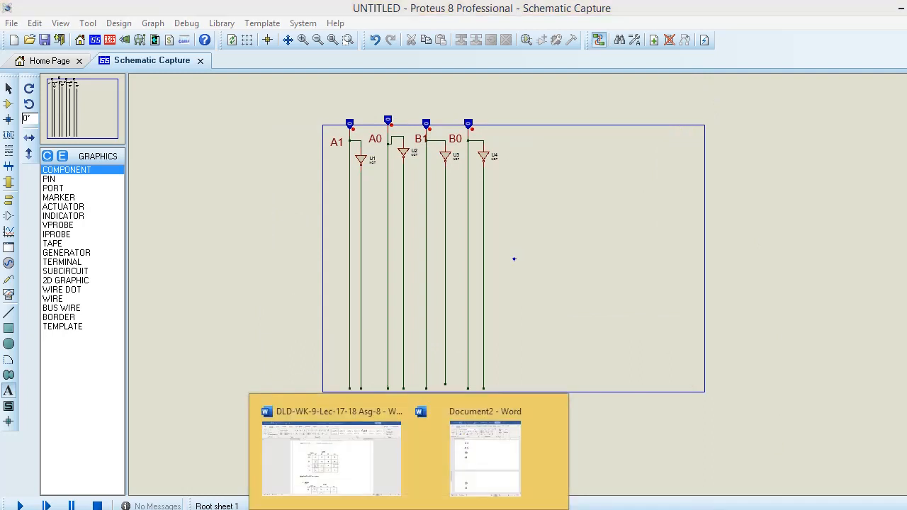
Consult the A>B equation in the Word document and place a two-input AND gate beside the upper part of U4's output line
left_click(323, 431)
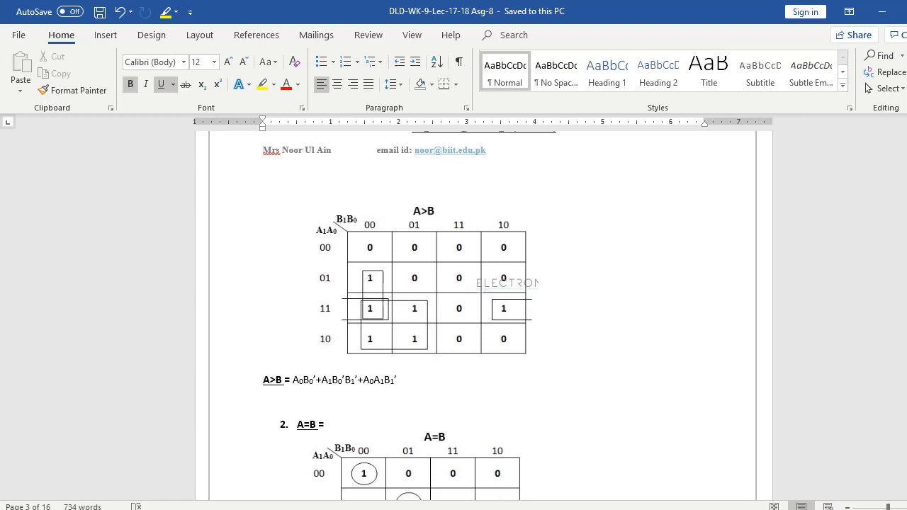
key("alt+Tab")
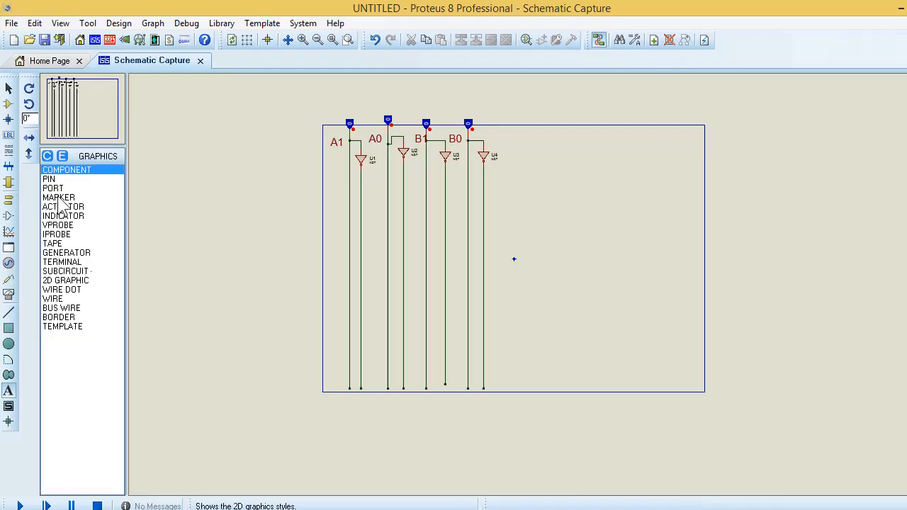
left_click(9, 103)
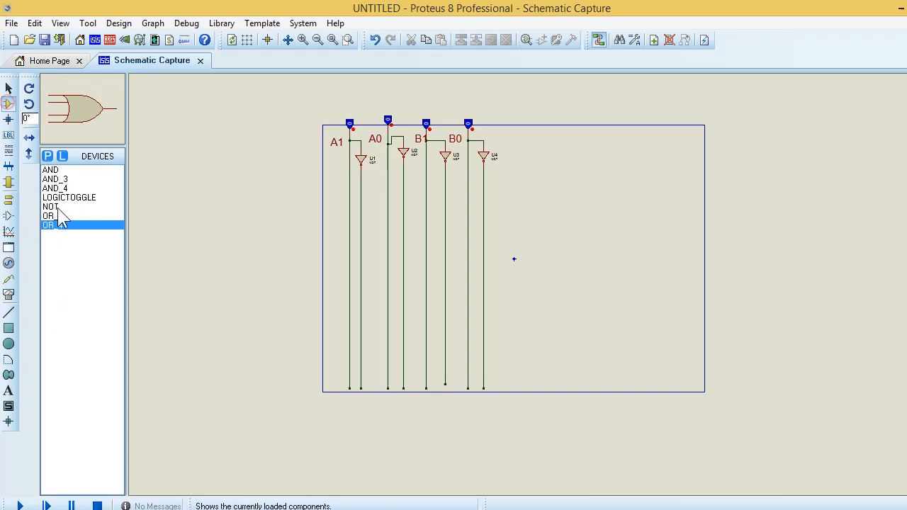
left_click(55, 171)
left_click(499, 174)
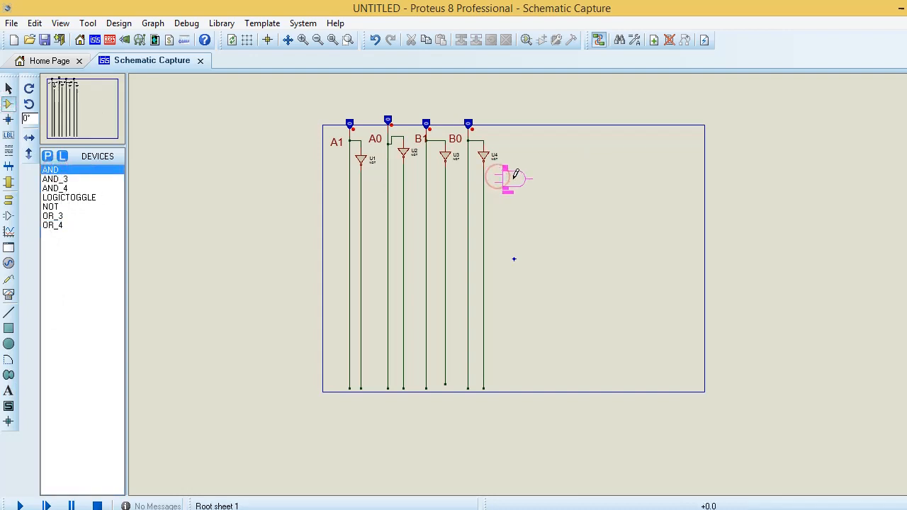
left_click(514, 179)
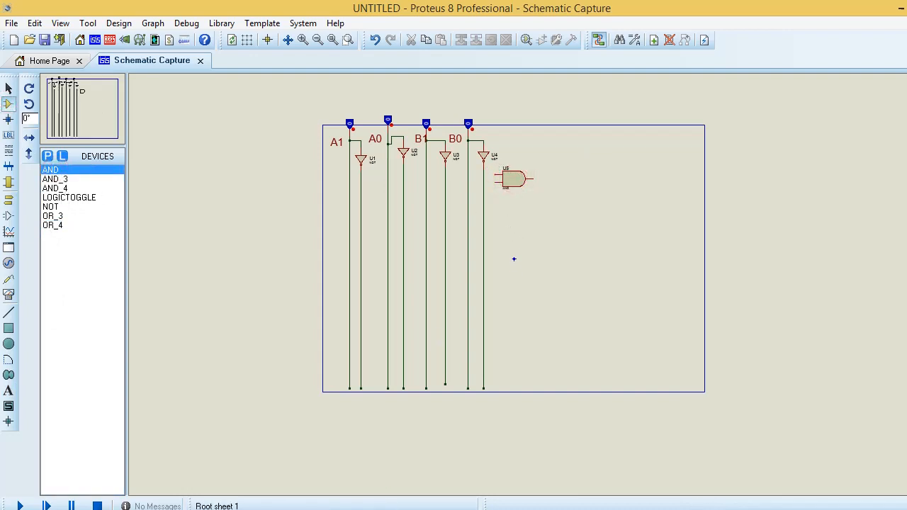
left_click(344, 476)
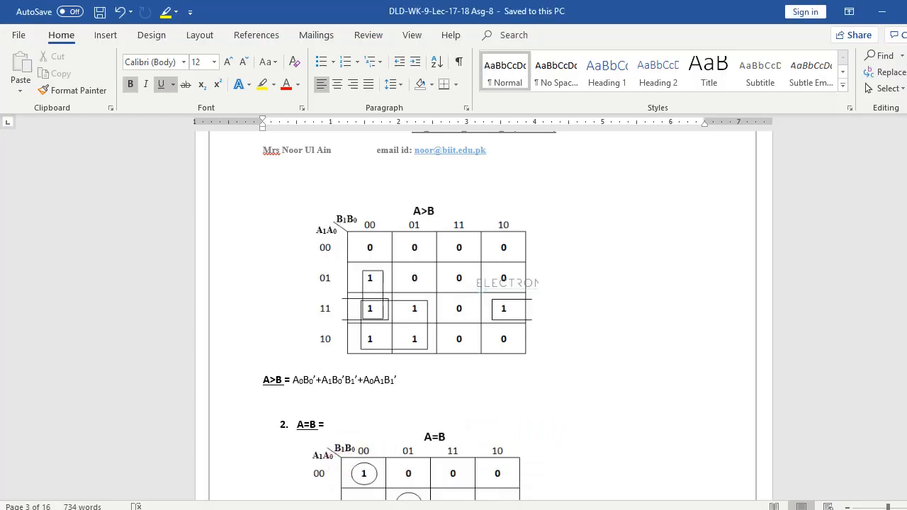
key("alt+Tab")
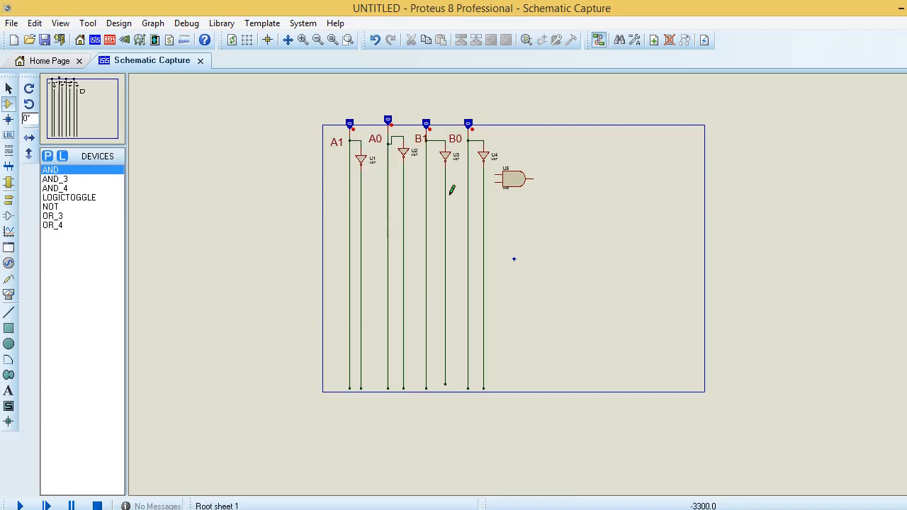
left_click(494, 174)
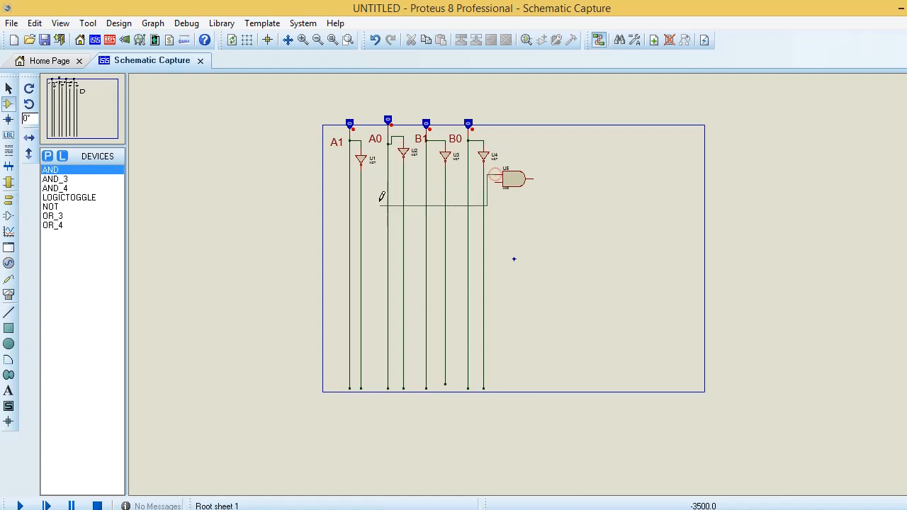
left_click(349, 173)
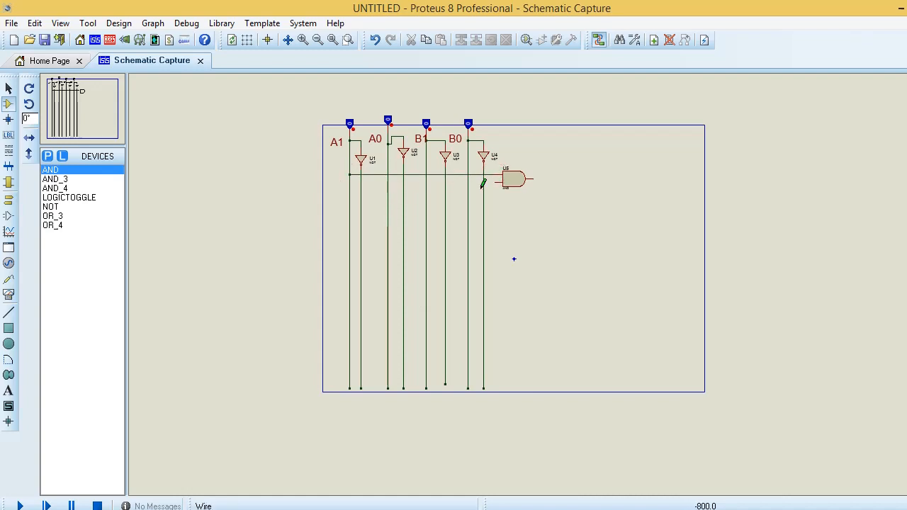
right_click(376, 173)
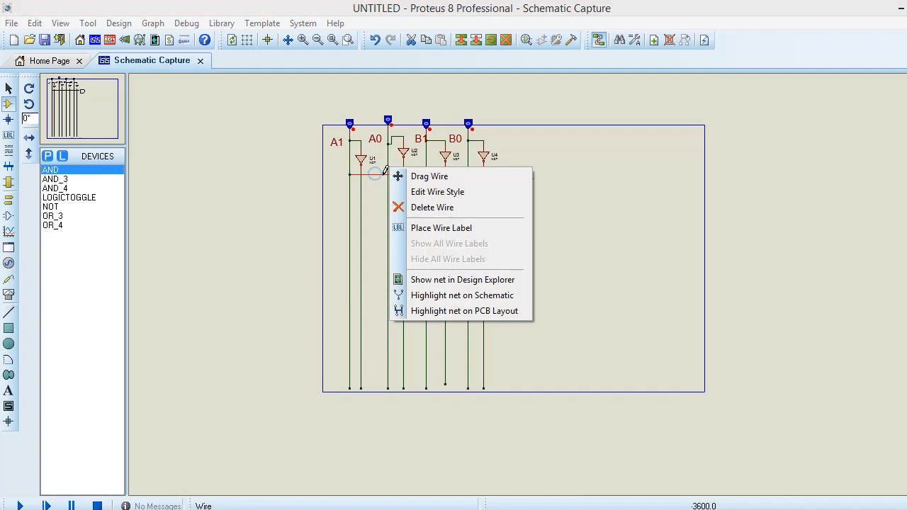
left_click(412, 204)
Wire the upper input of AND gate U5 to the A0 line and its lower input to U4's output line
left_click(496, 174)
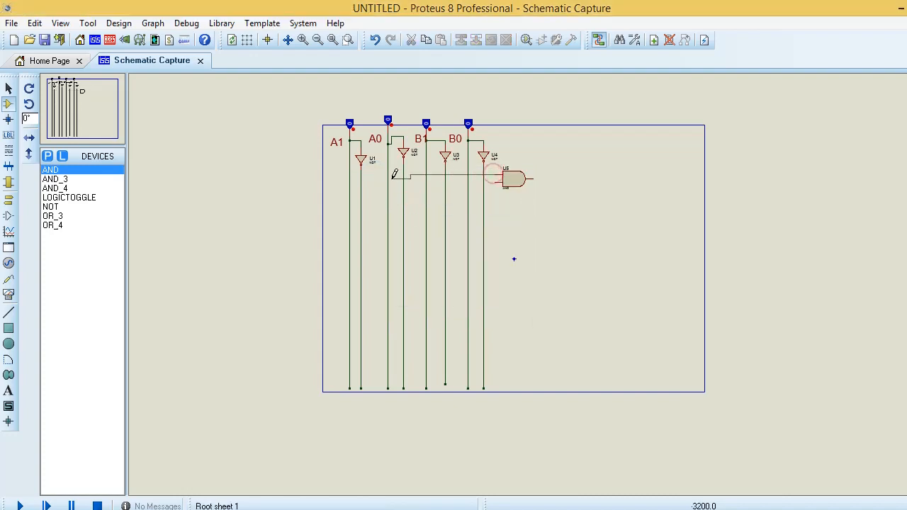
left_click(389, 174)
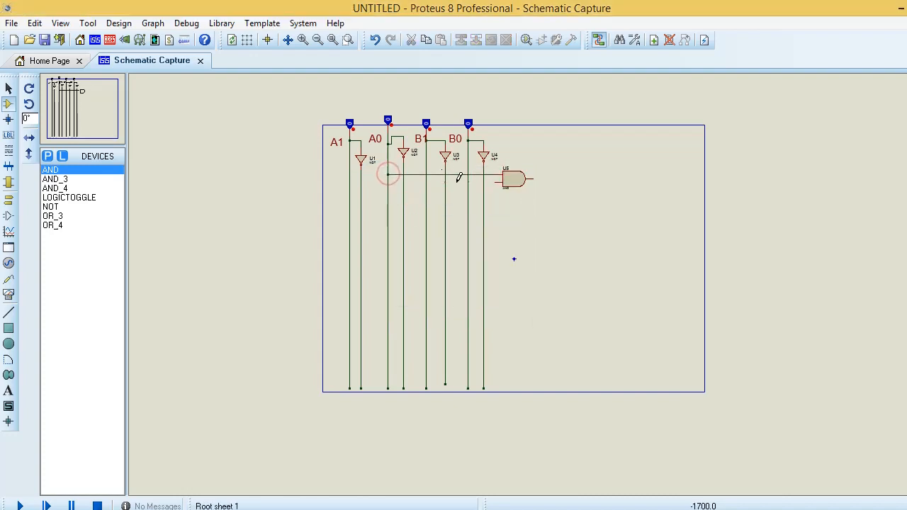
left_click(497, 183)
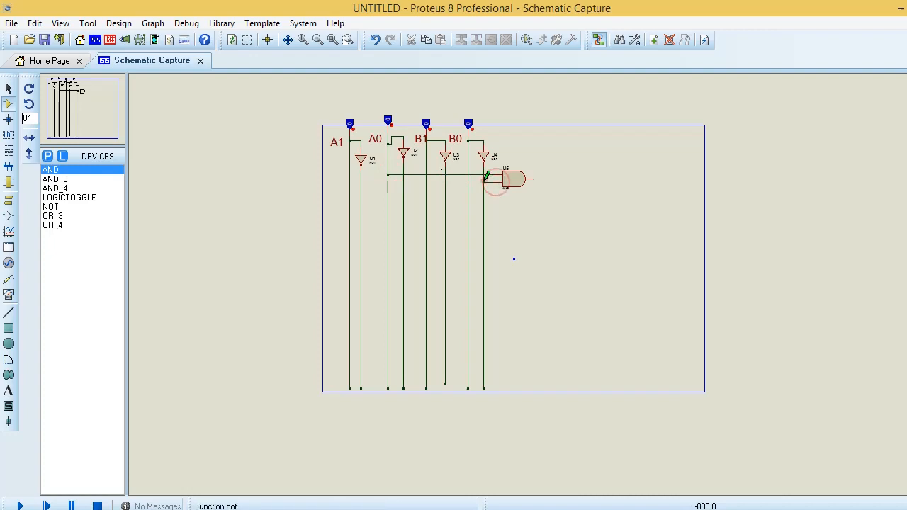
left_click(484, 183)
Check the A>B equation in the Word document and place two AND_3 gates in a column below U5
mouse_move(405, 502)
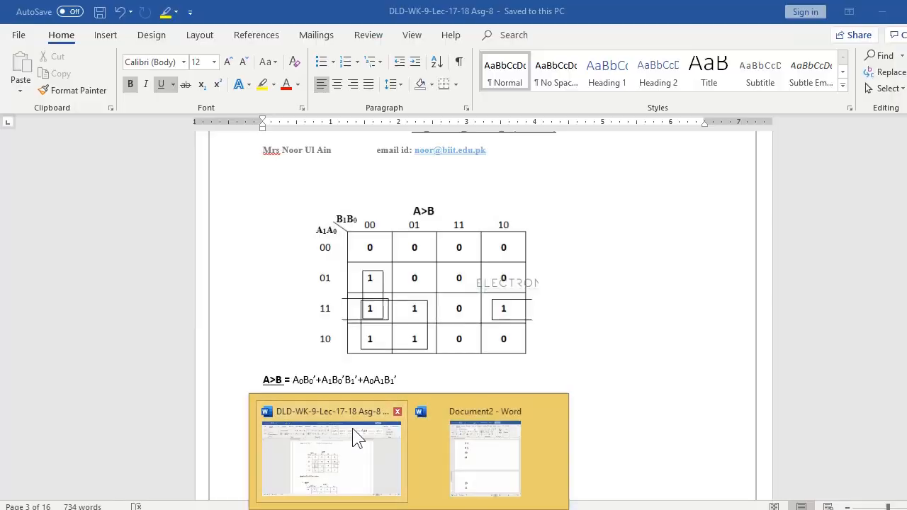
left_click(353, 429)
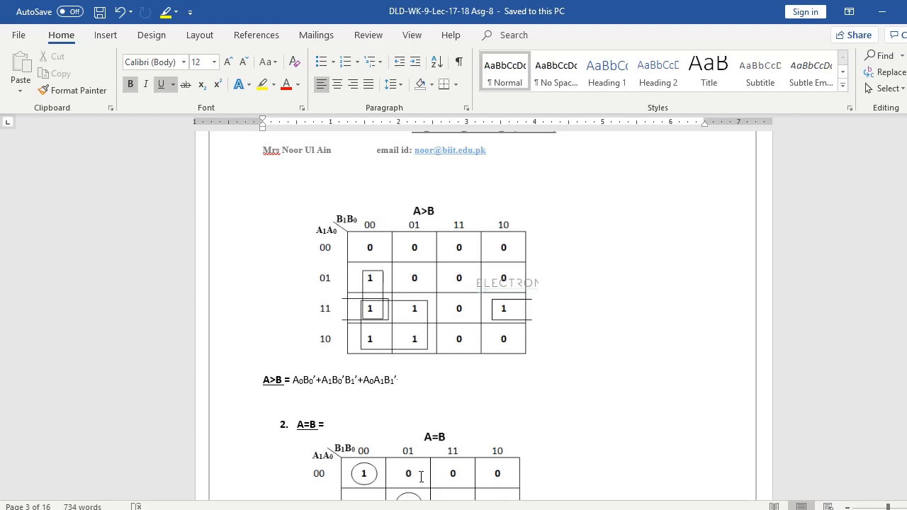
key("alt+Tab")
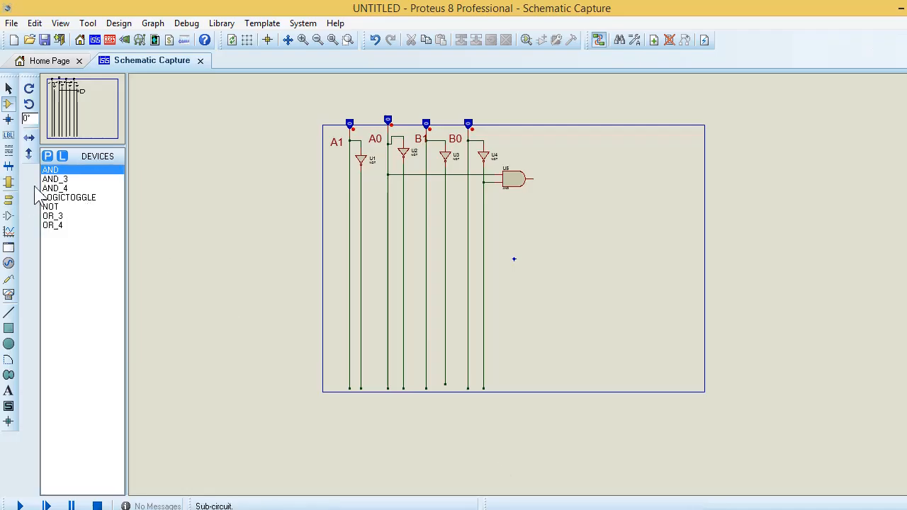
left_click(54, 179)
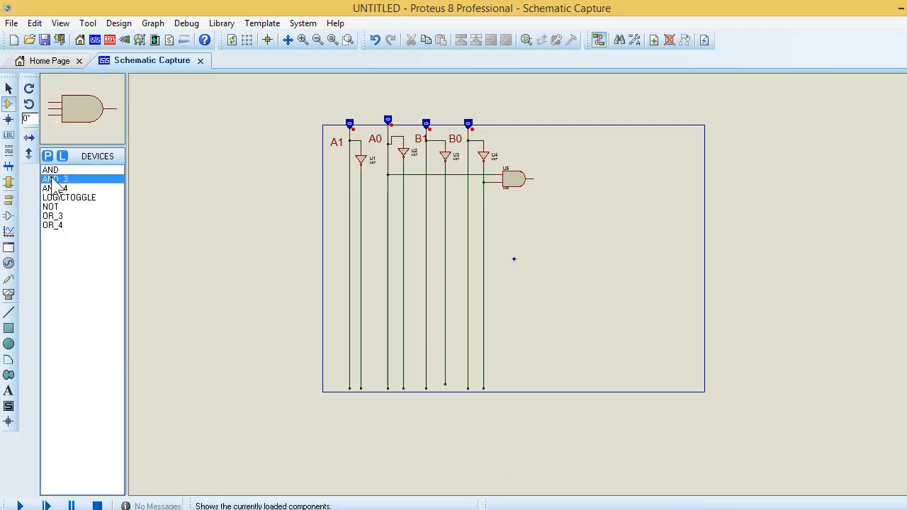
left_click(530, 203)
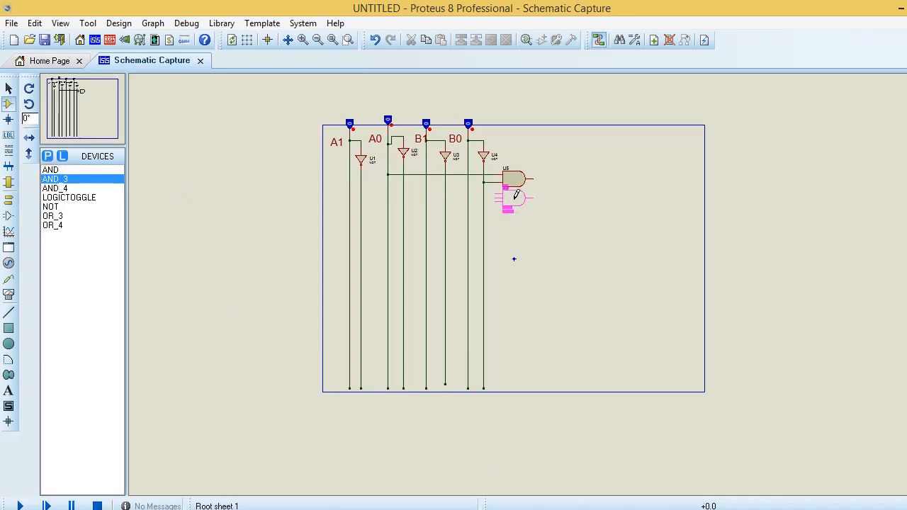
left_click(518, 195)
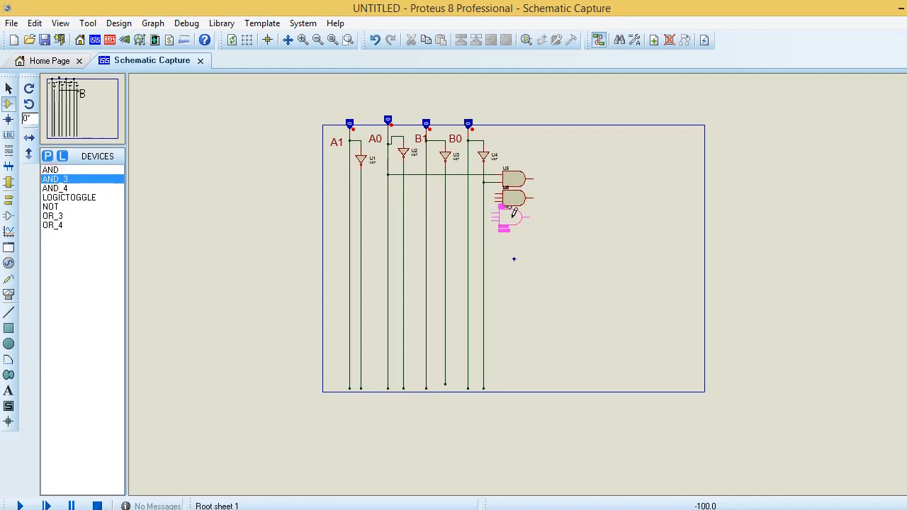
left_click(516, 224)
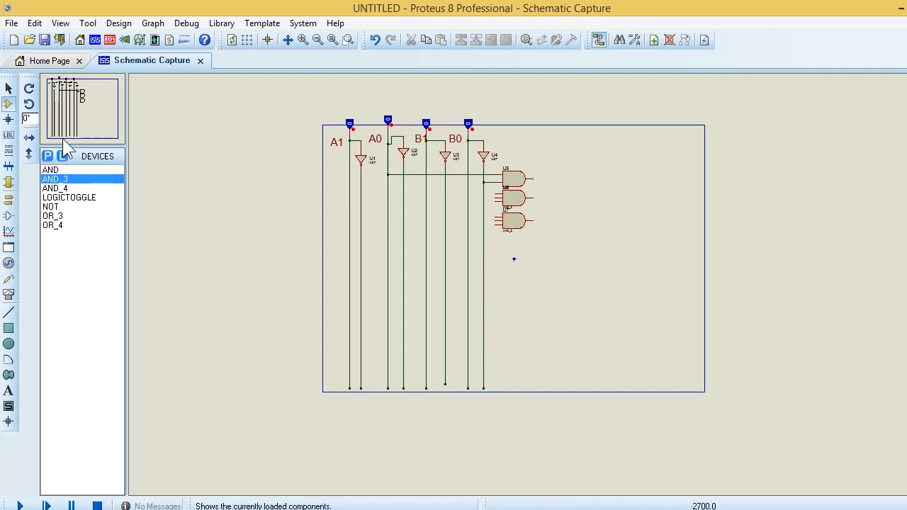
Place an OR_3 gate to the right of the AND gate column and wire U5's output to its upper input
left_click(55, 208)
left_click(56, 215)
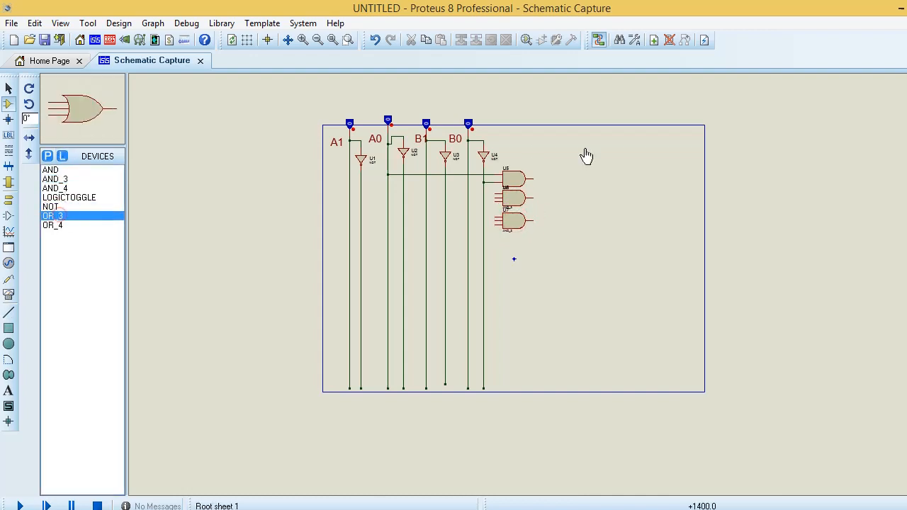
left_click(572, 195)
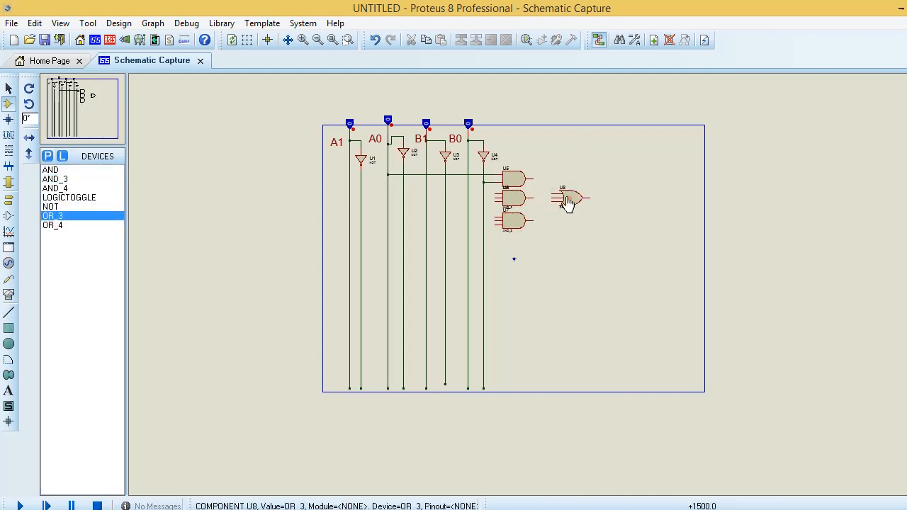
left_click(533, 178)
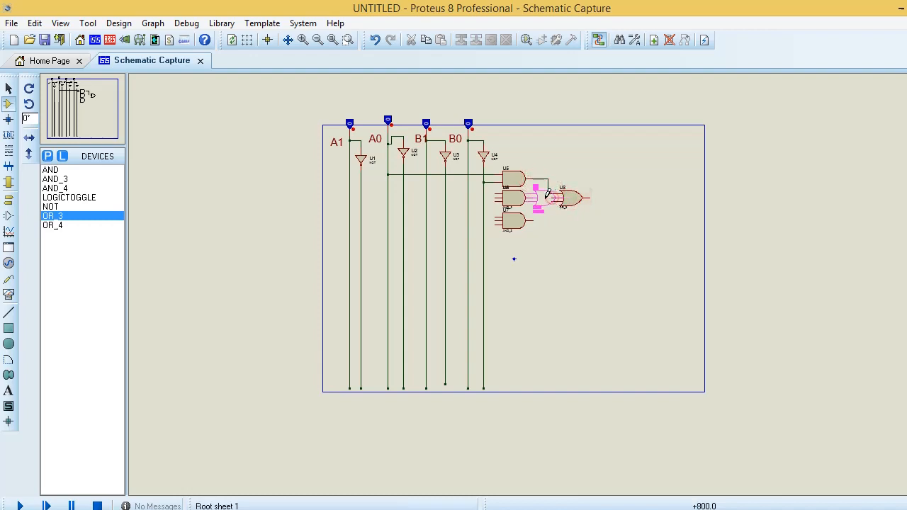
Wire the outputs of AND gates U6 and U7 to OR gate U8's middle and lower inputs and check the A>B equation in the Word document
left_click(551, 193)
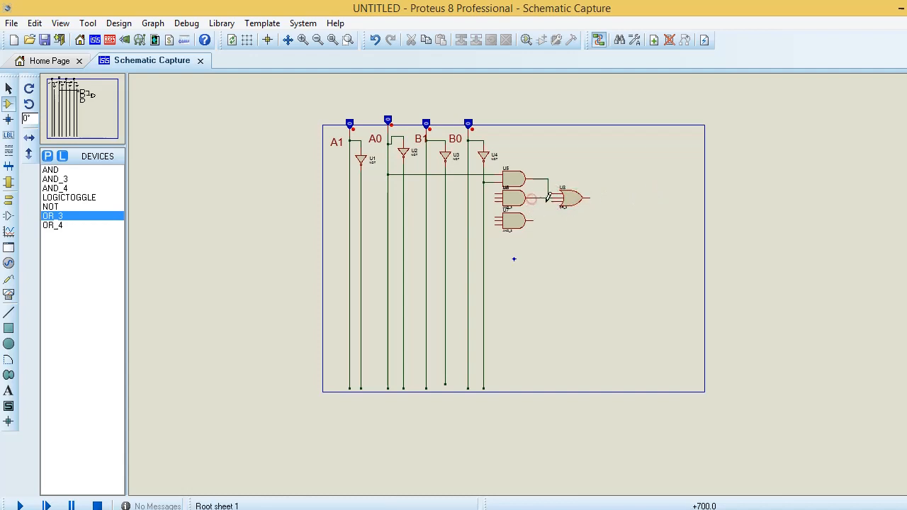
left_click(552, 199)
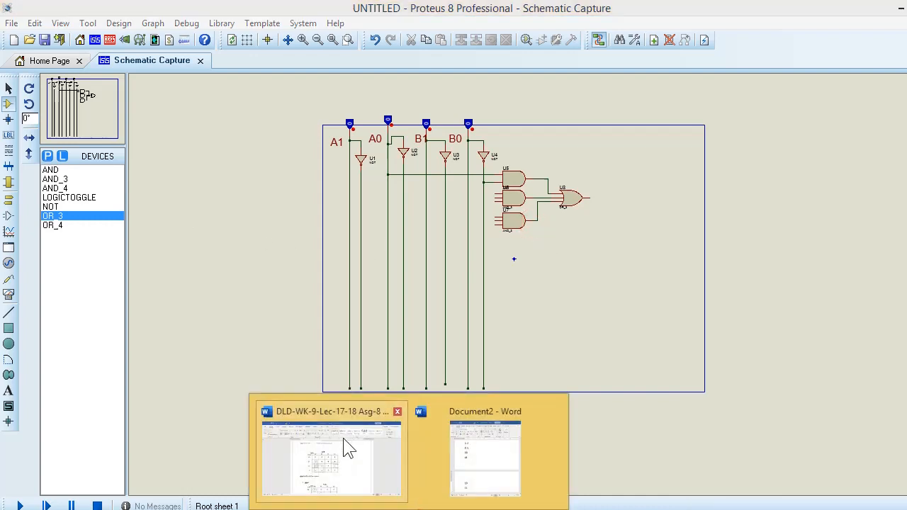
left_click(341, 431)
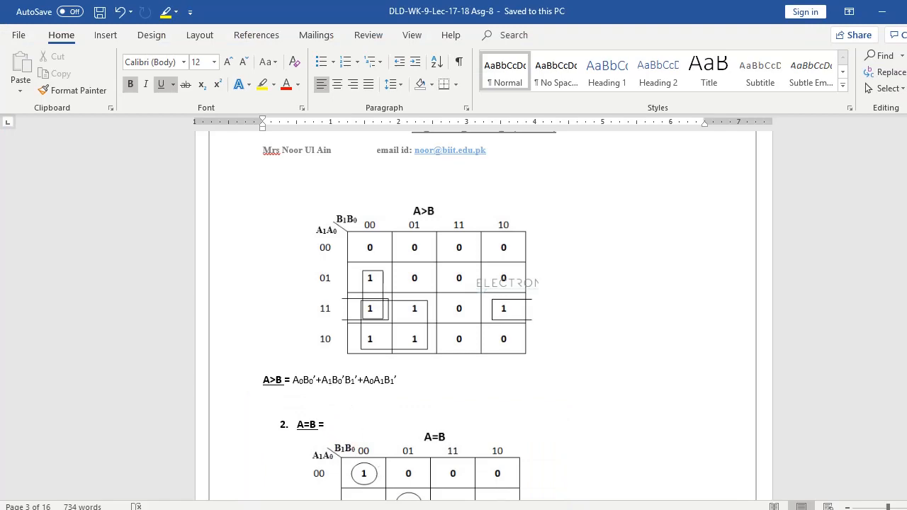
left_click(410, 509)
left_click(370, 509)
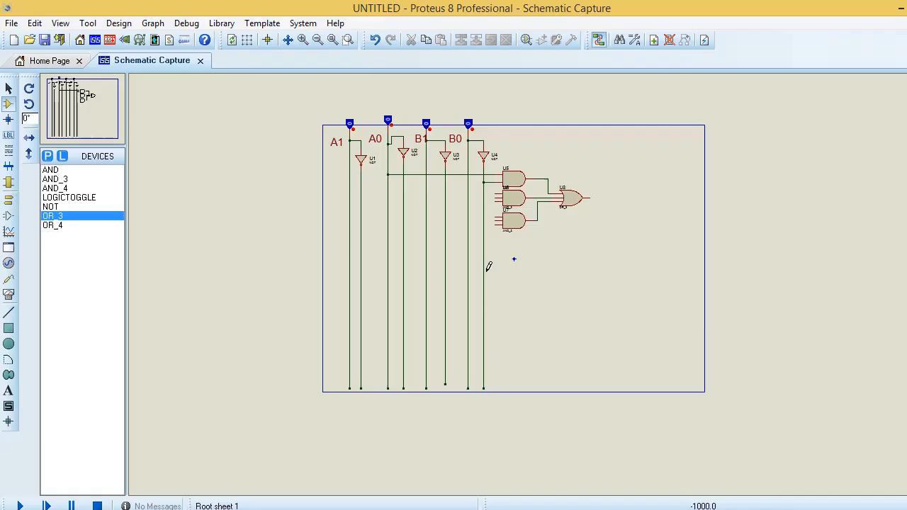
Wire AND gate U6's upper input to the A1 line, lower input to U4's output line and middle input to U3's output line
left_click(496, 192)
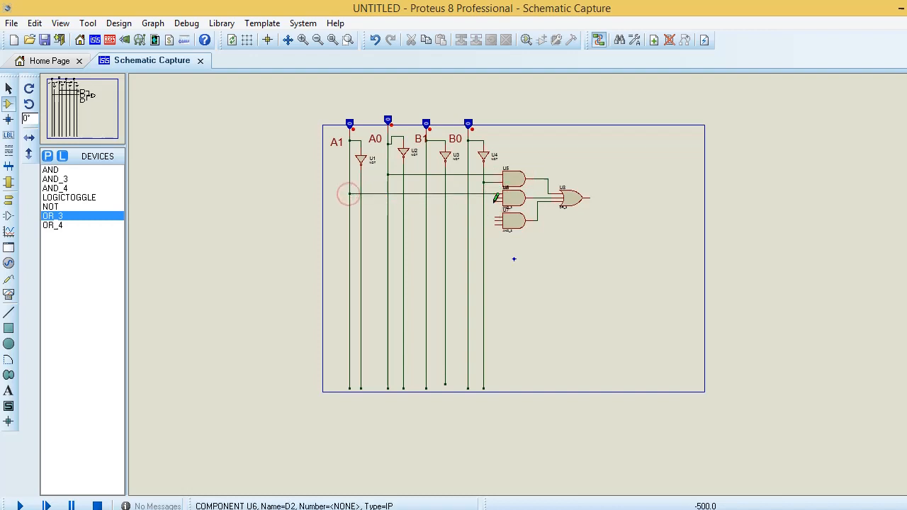
left_click(495, 200)
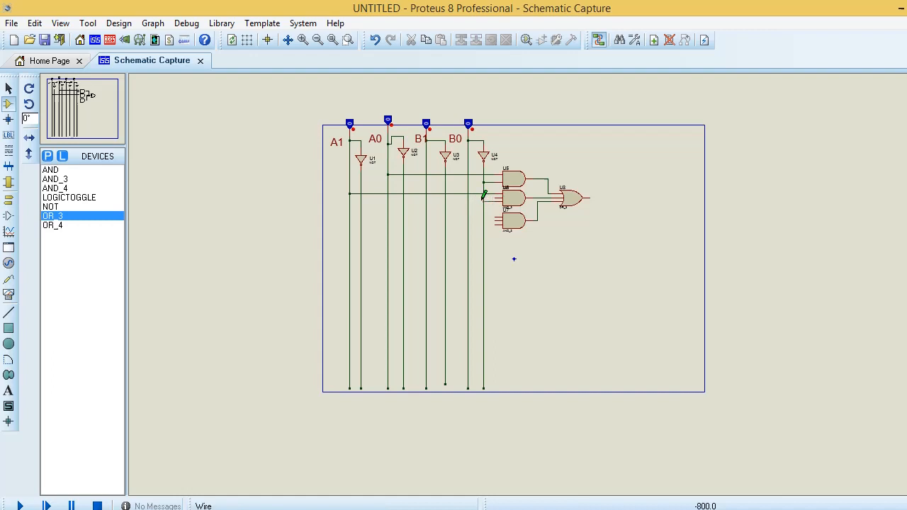
left_click(484, 200)
left_click(495, 199)
left_click(444, 197)
Following the Word document's A>B equation, wire AND gate U7's inputs from top to bottom to the A0 line, A1 line and U3's output line
left_click(376, 477)
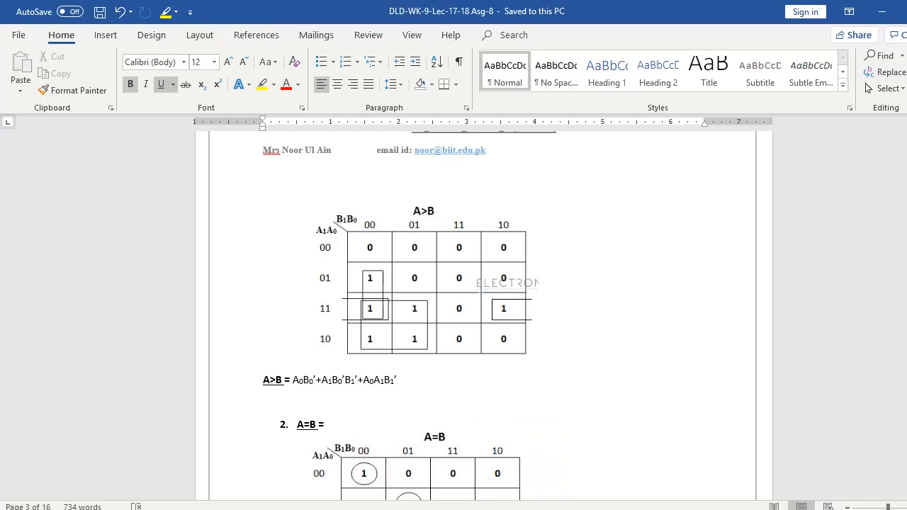
left_click(574, 505)
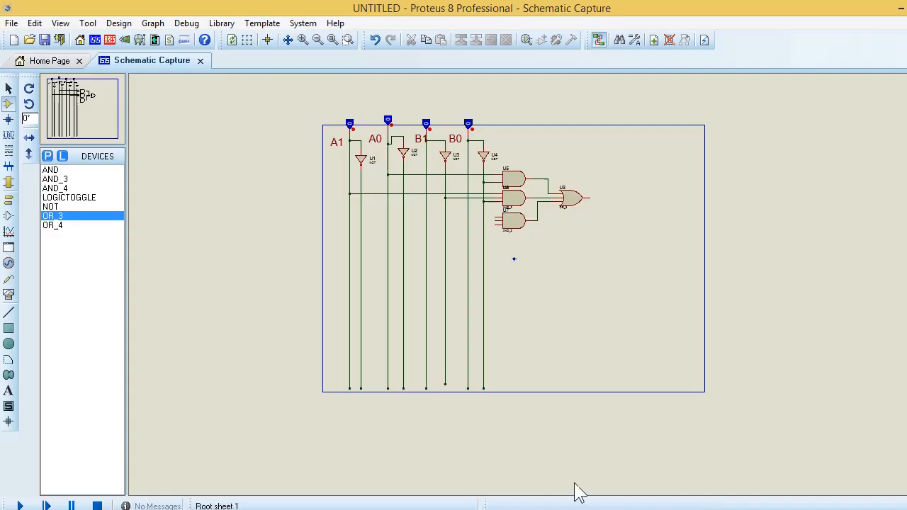
left_click(497, 216)
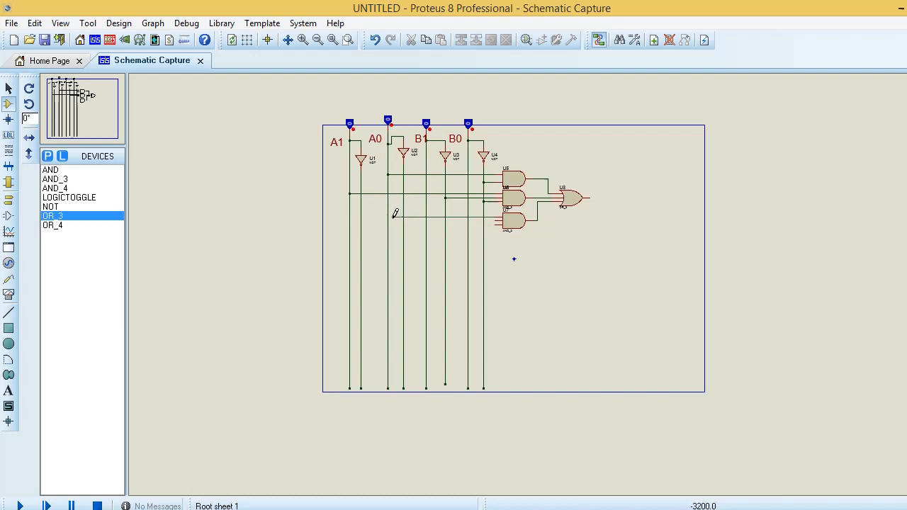
left_click(388, 216)
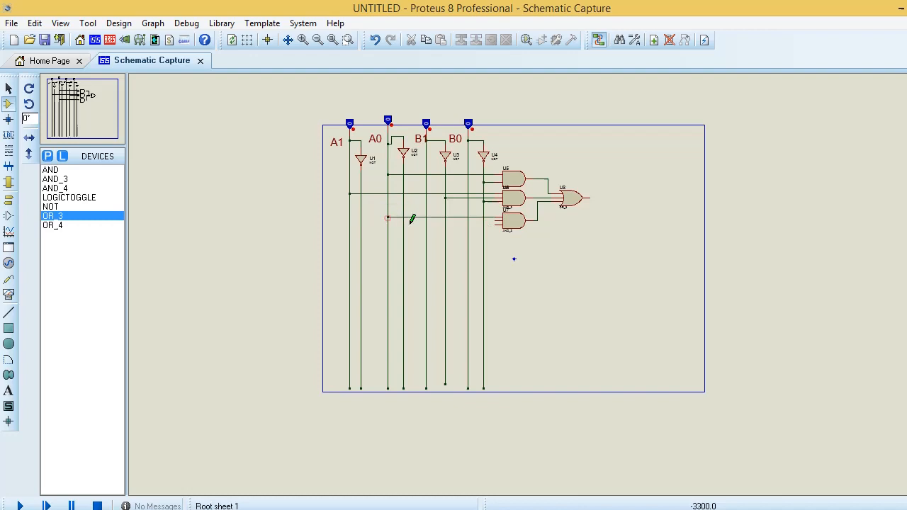
left_click(498, 220)
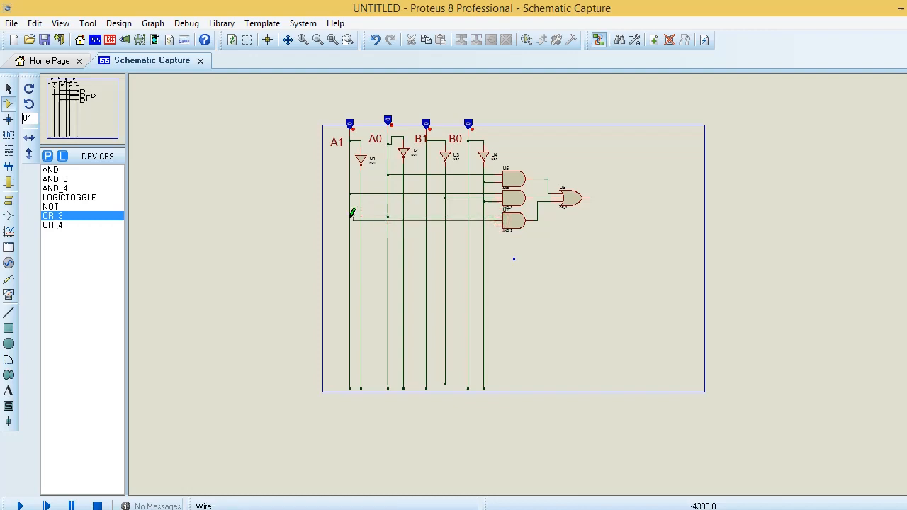
left_click(350, 219)
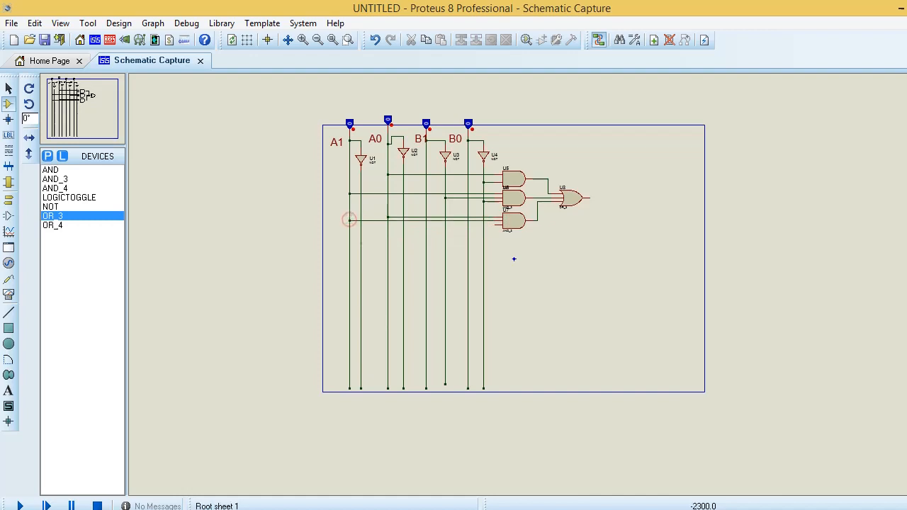
left_click(363, 468)
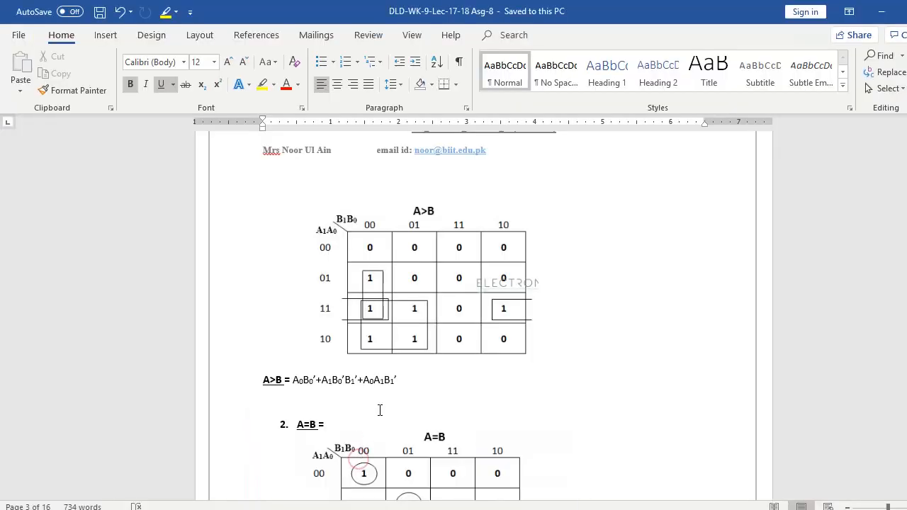
left_click(409, 509)
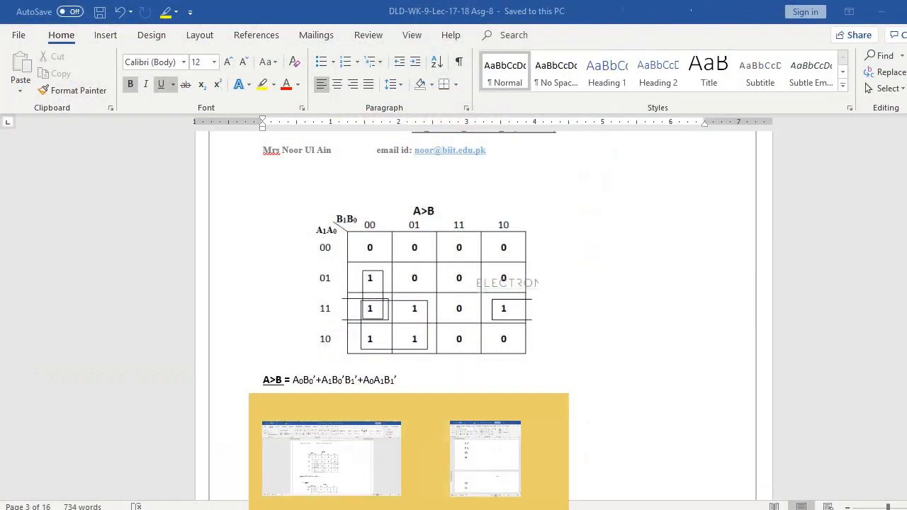
left_click(501, 509)
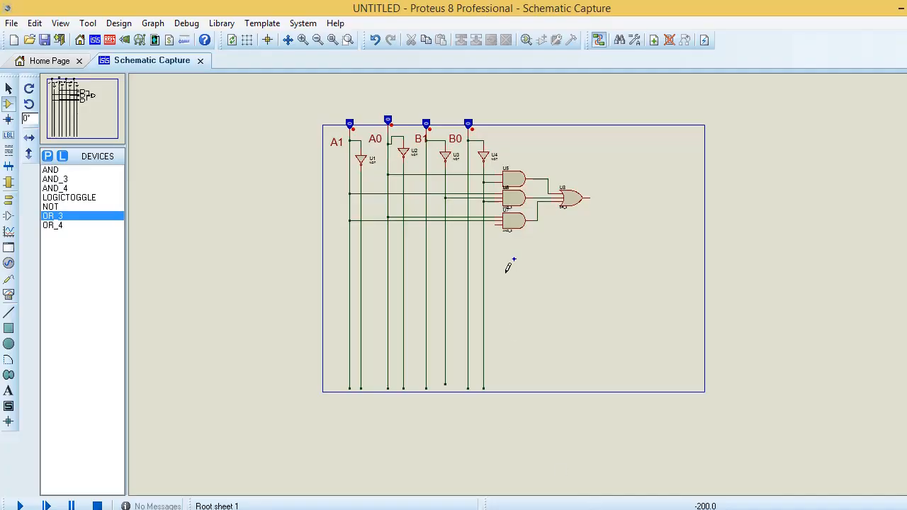
left_click(497, 226)
Consult the A=B equation in the Word document and place four AND_4 gates in a column below U7
left_click(338, 441)
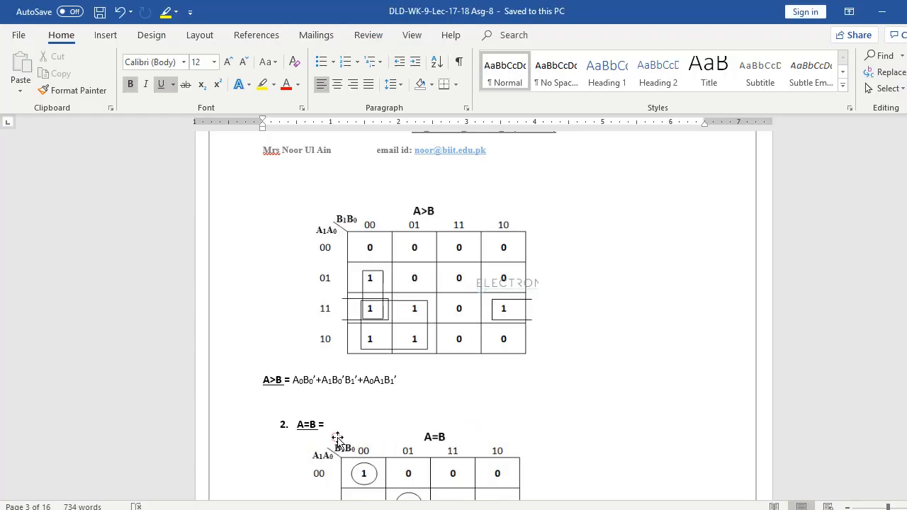
scroll(363, 321, "down", 5)
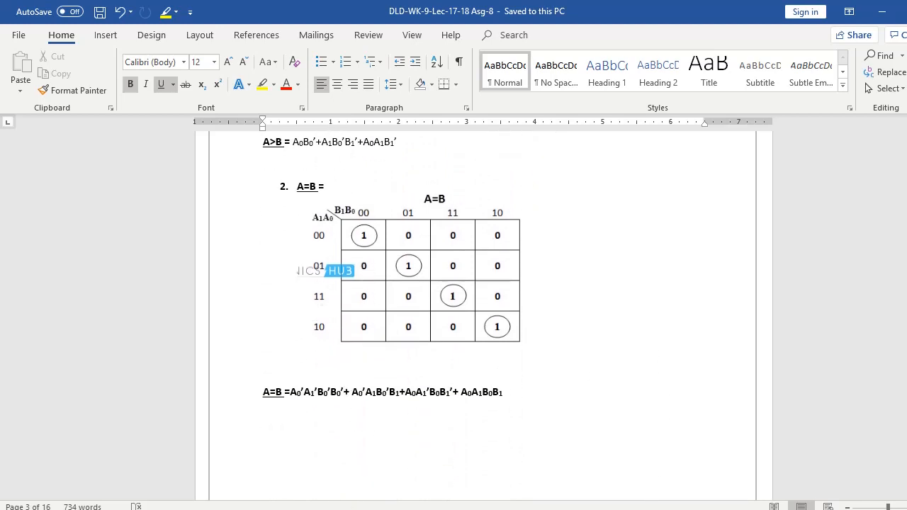
left_click(394, 509)
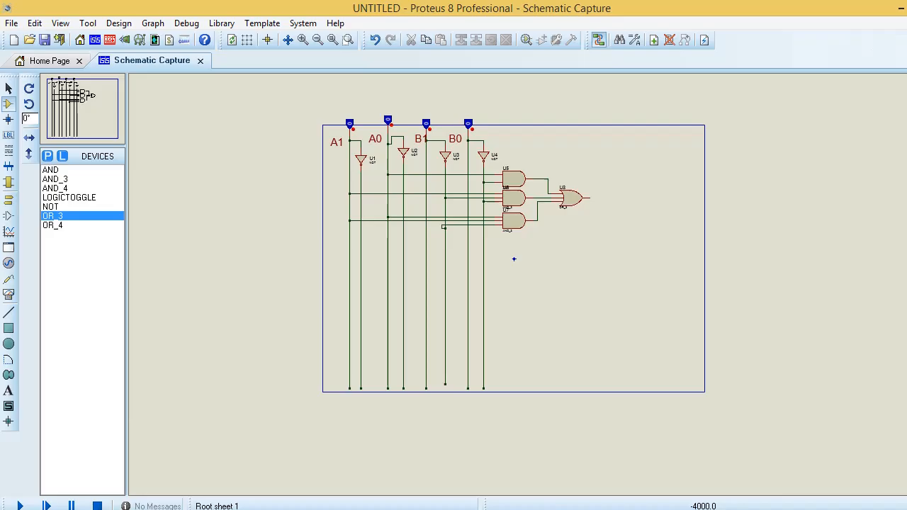
left_click(56, 188)
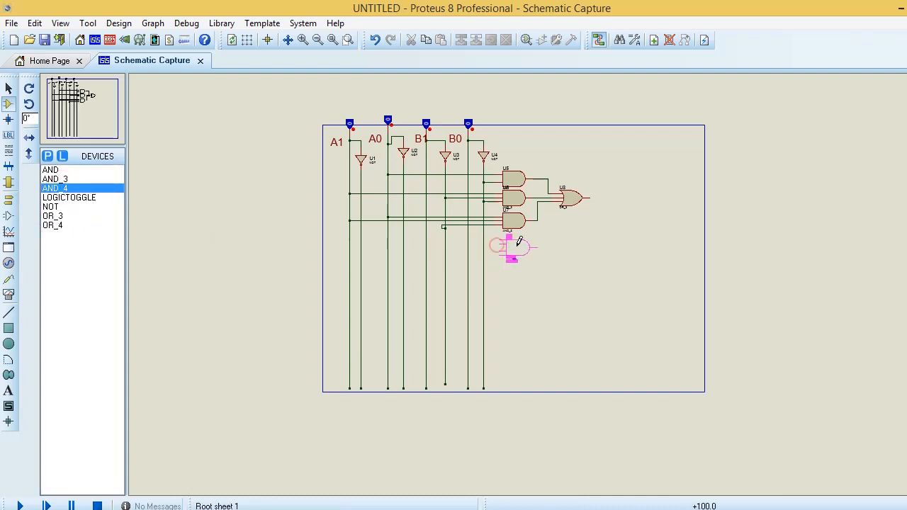
left_click(518, 242)
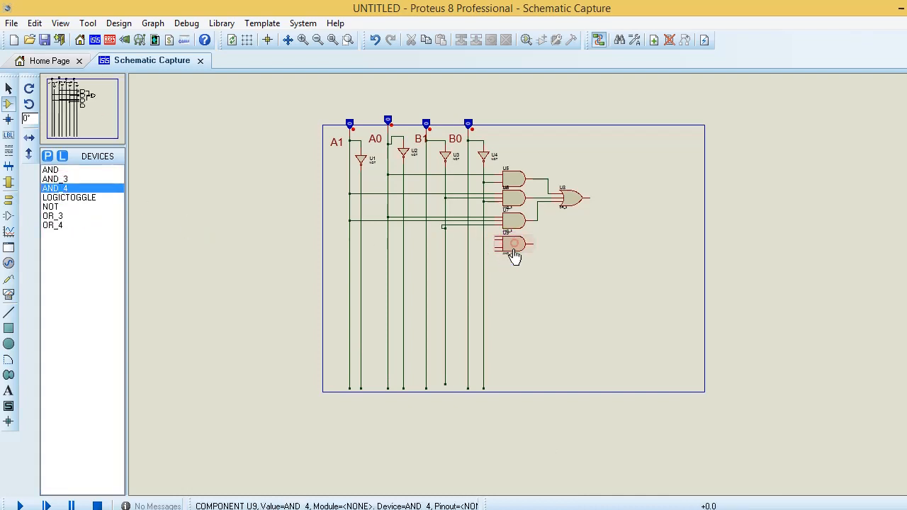
left_click(516, 276)
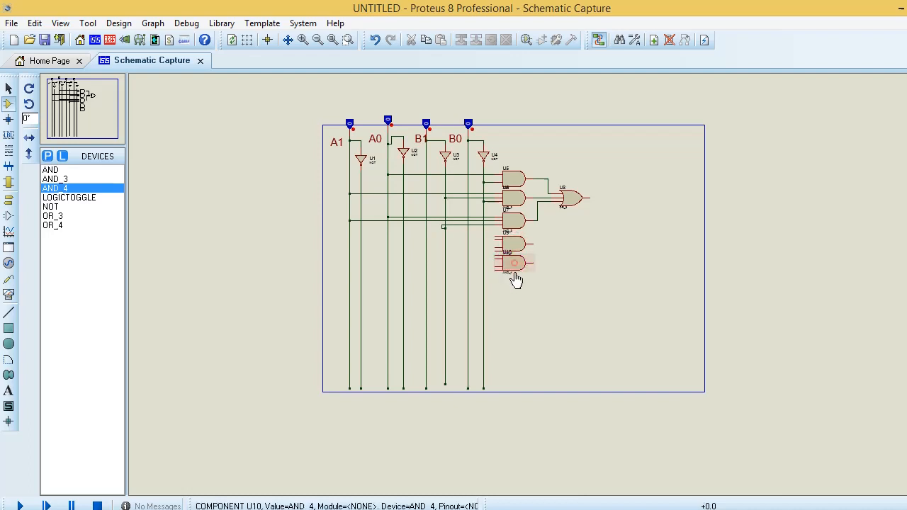
left_click(517, 298)
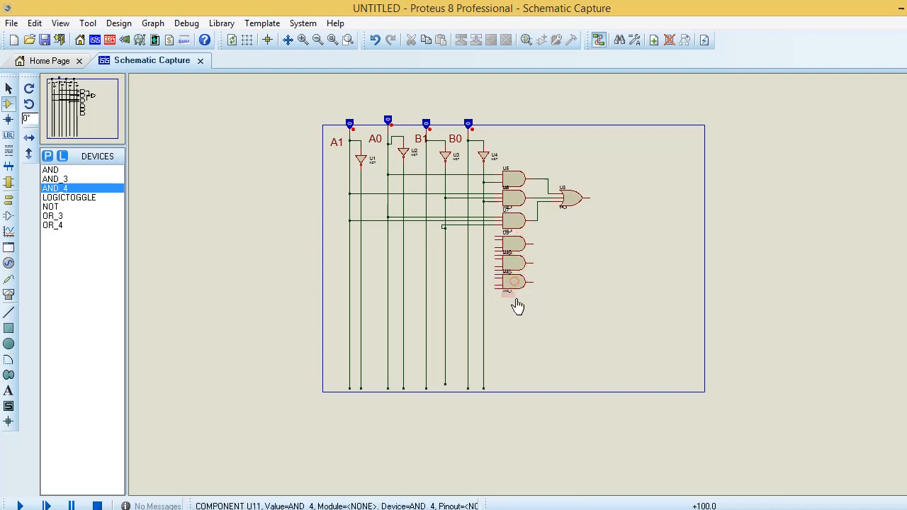
left_click(516, 298)
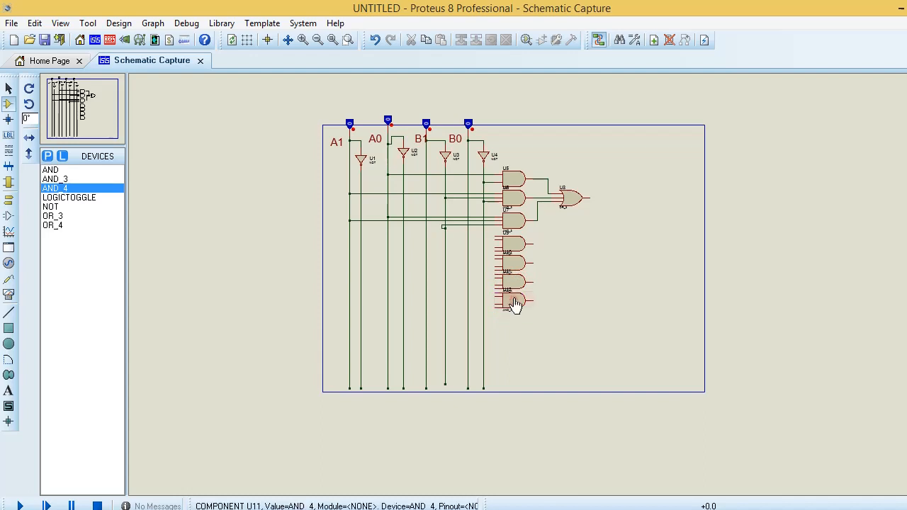
Place an OR_4 gate to the right of the AND_4 column and wire the four AND_4 outputs to its inputs in order
left_click(65, 225)
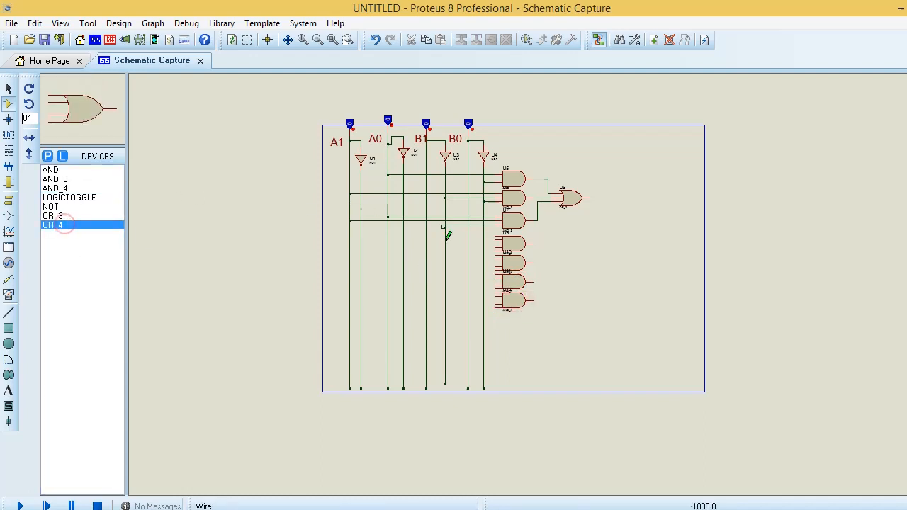
left_click(573, 266)
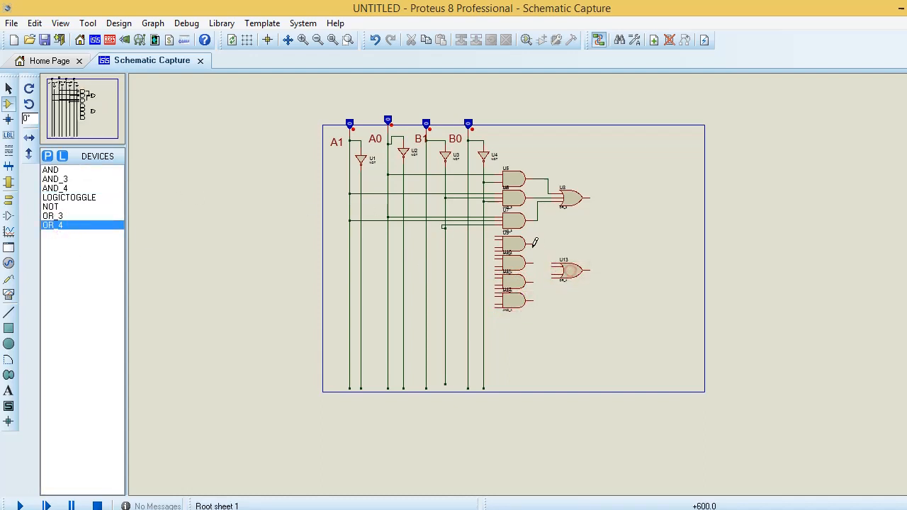
left_click(536, 243)
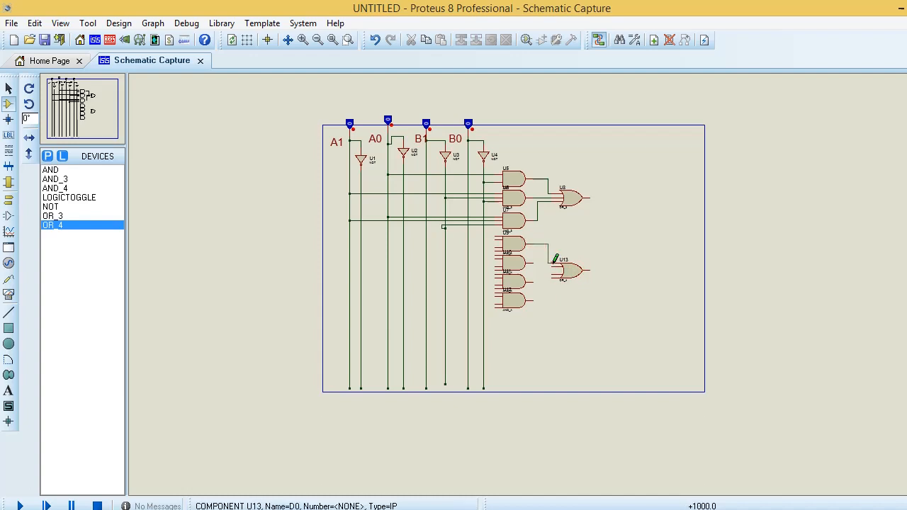
left_click(555, 263)
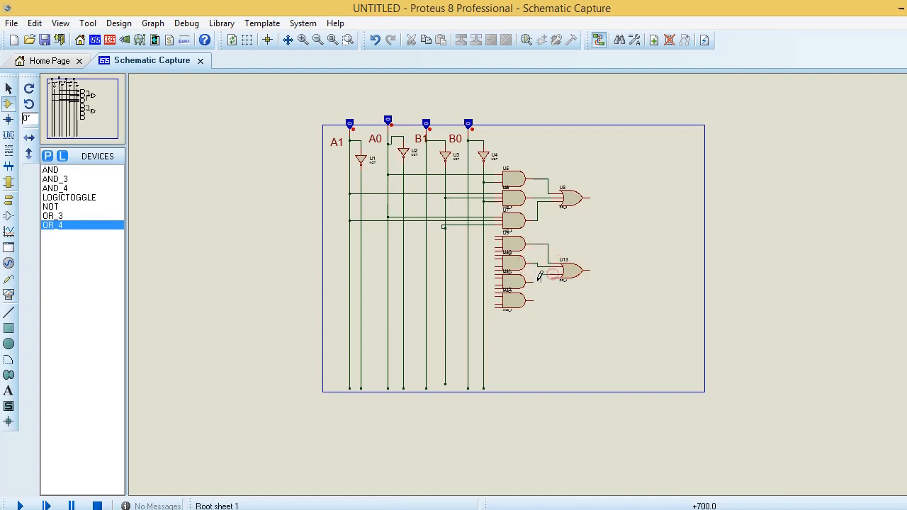
left_click(534, 281)
left_click(555, 271)
Wire AND gate U9's four inputs from top to bottom to the output lines of U1, U2, U3 and U4
left_click(499, 231)
left_click(361, 236)
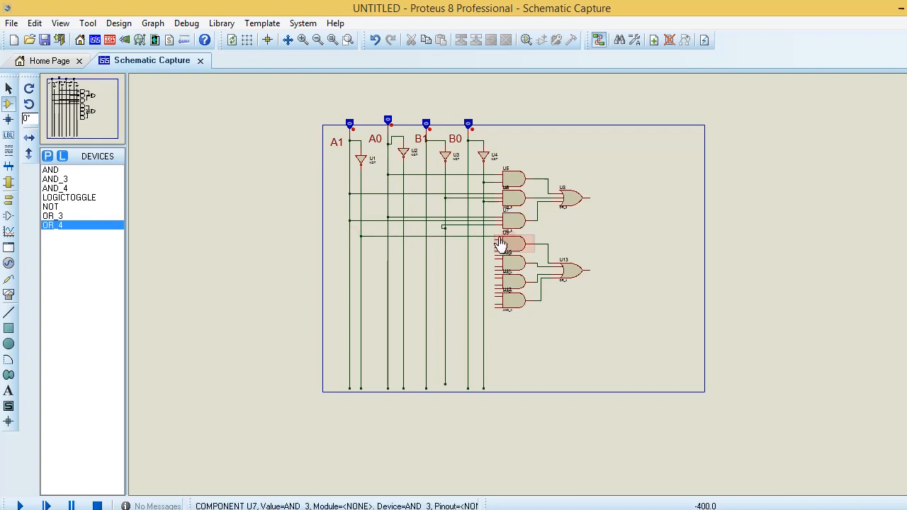
left_click(497, 239)
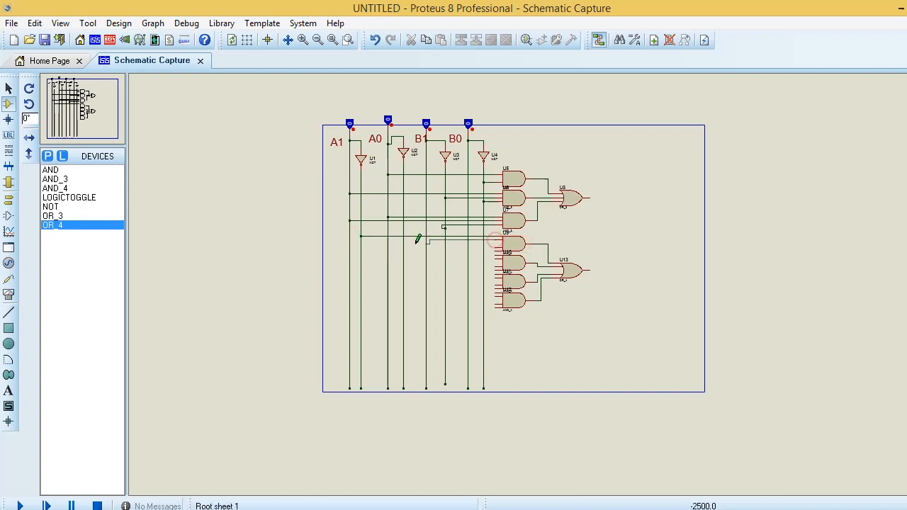
left_click(403, 240)
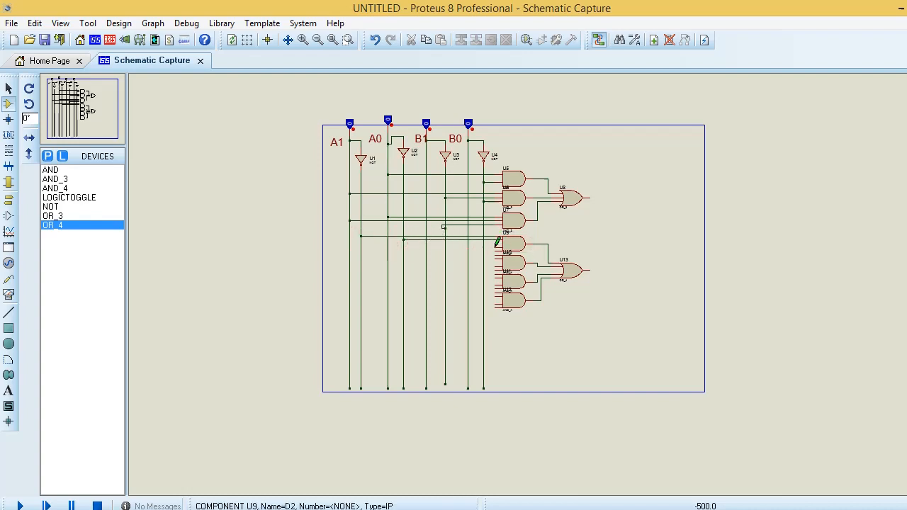
left_click(446, 246)
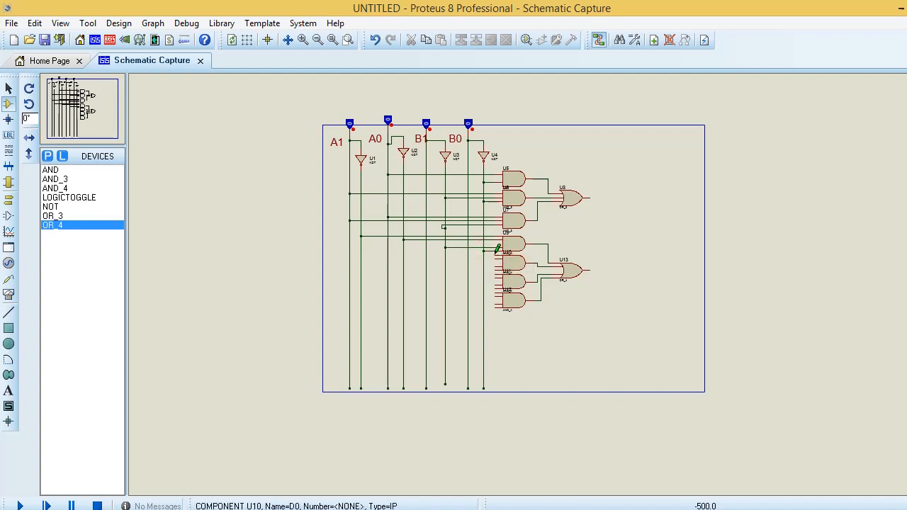
Wire AND gate U10's four inputs from top to bottom to U1's output line, the A0 line, U3's output line and the B0 line
left_click(496, 252)
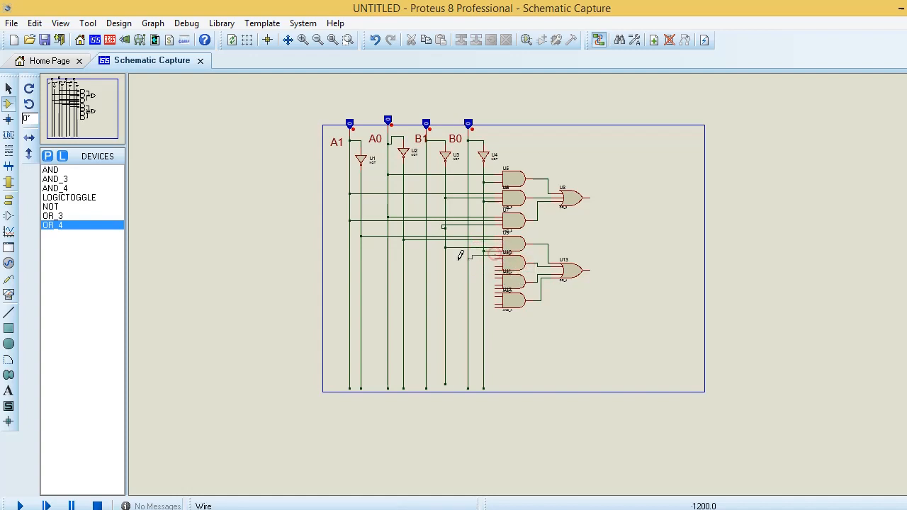
left_click(362, 254)
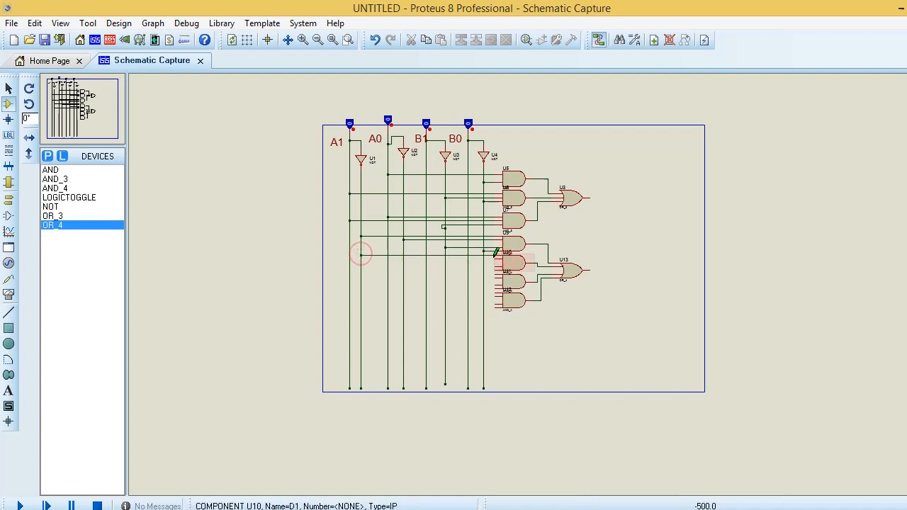
left_click(496, 260)
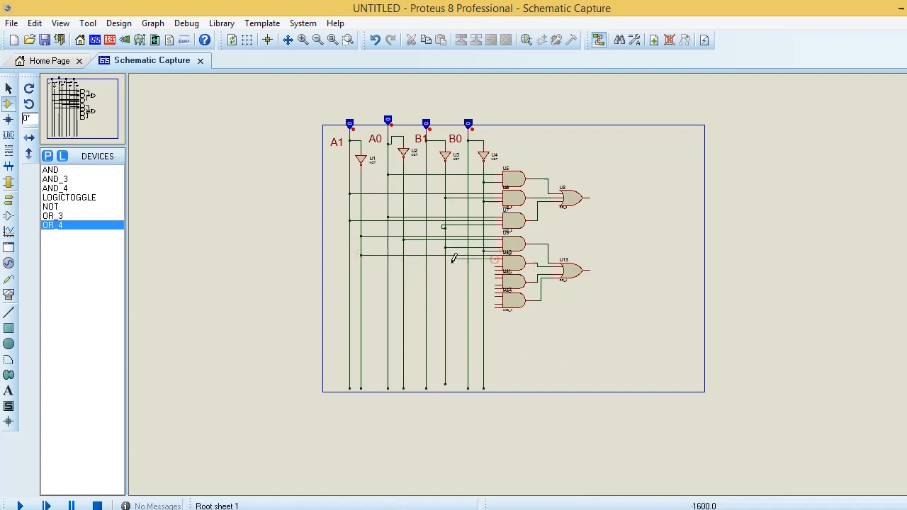
left_click(388, 258)
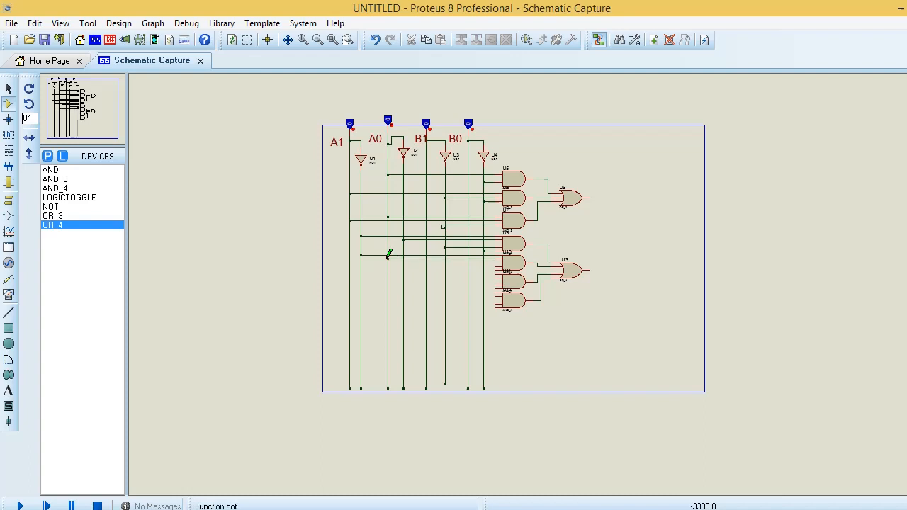
left_click(494, 262)
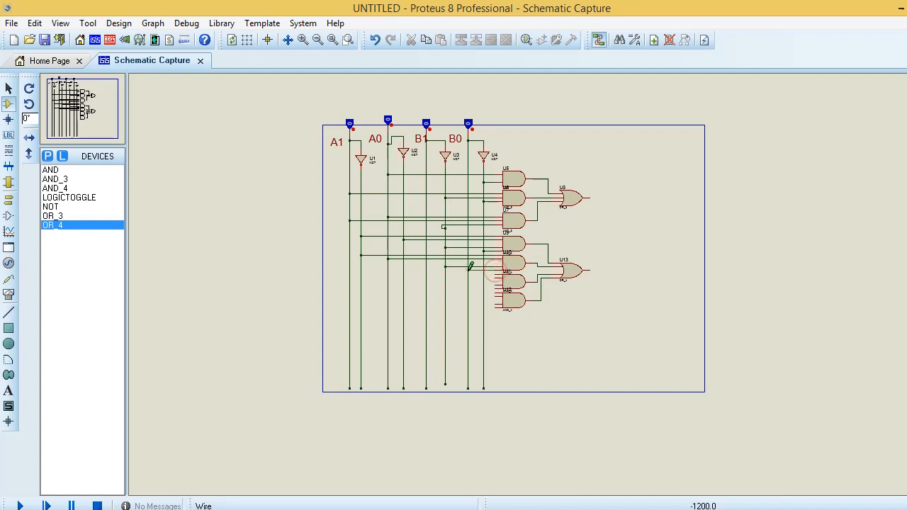
Wire AND gate U11's four inputs from top to bottom to the A1 line, U2's output line, the B1 line and U4's output line
left_click(498, 272)
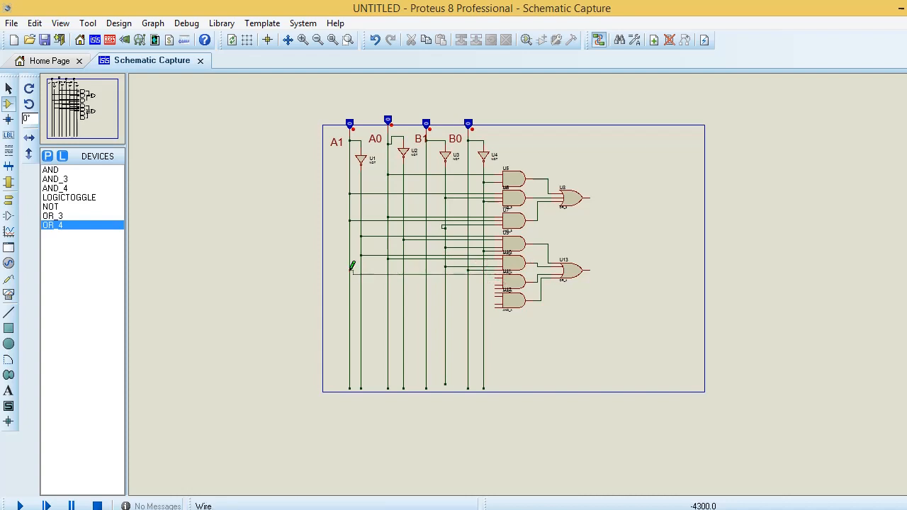
left_click(350, 273)
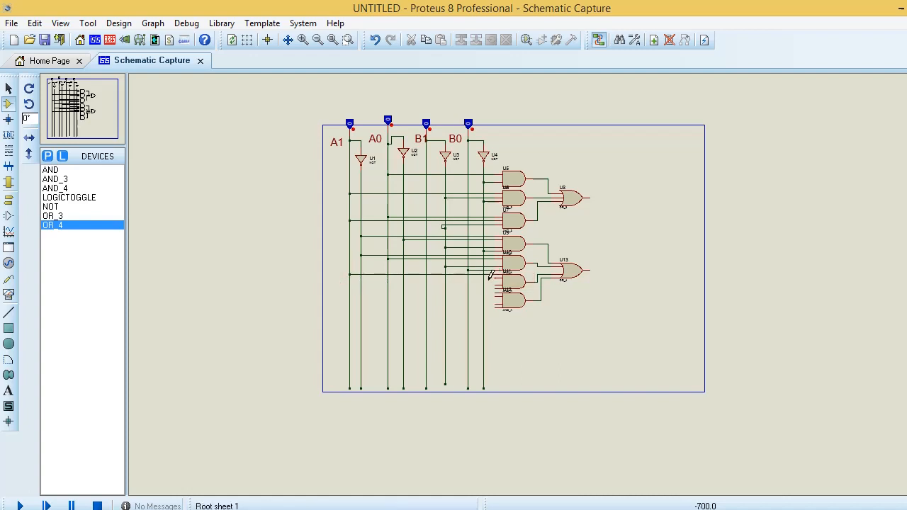
left_click(497, 278)
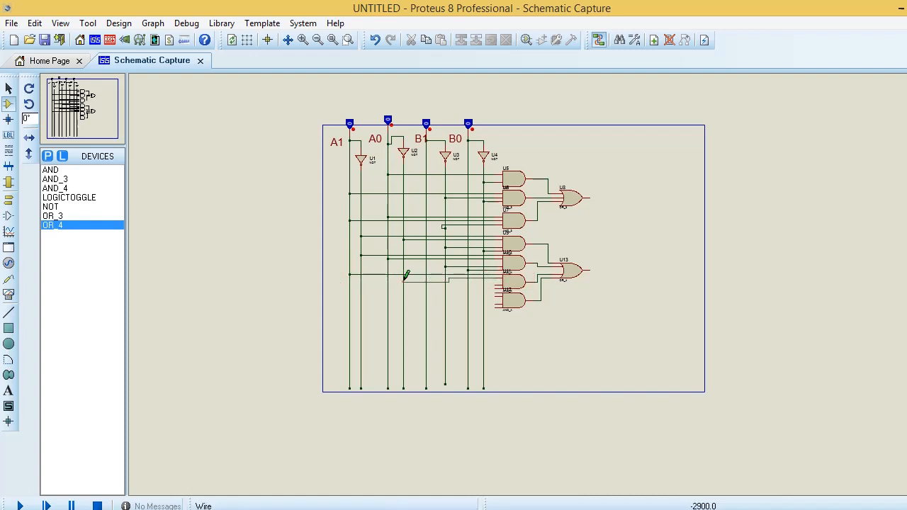
left_click(403, 278)
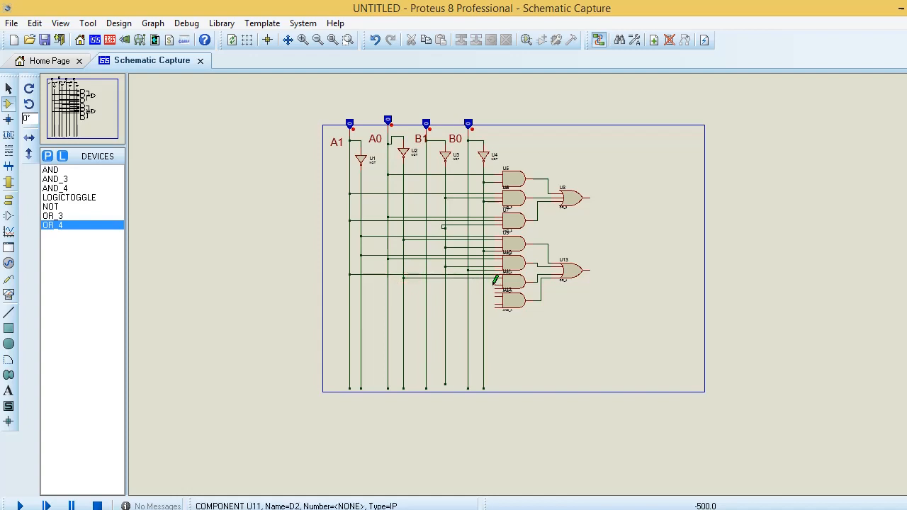
left_click(496, 280)
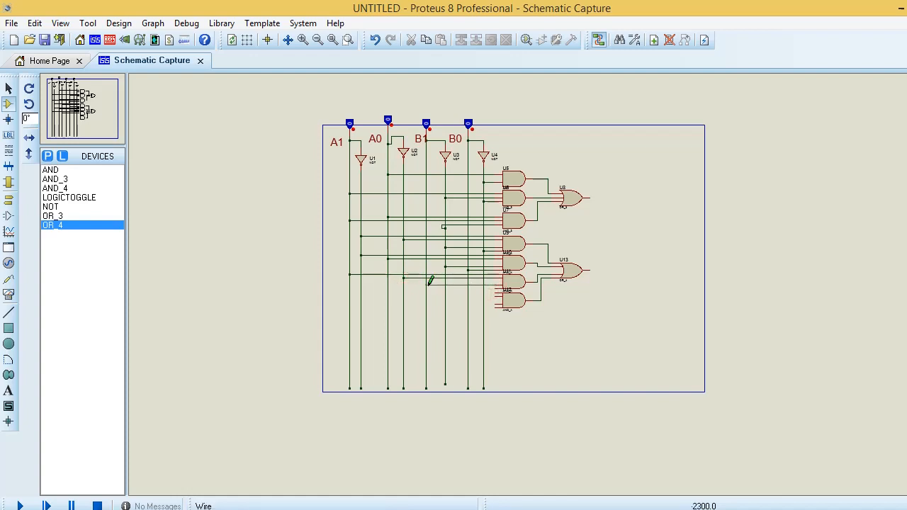
left_click(426, 284)
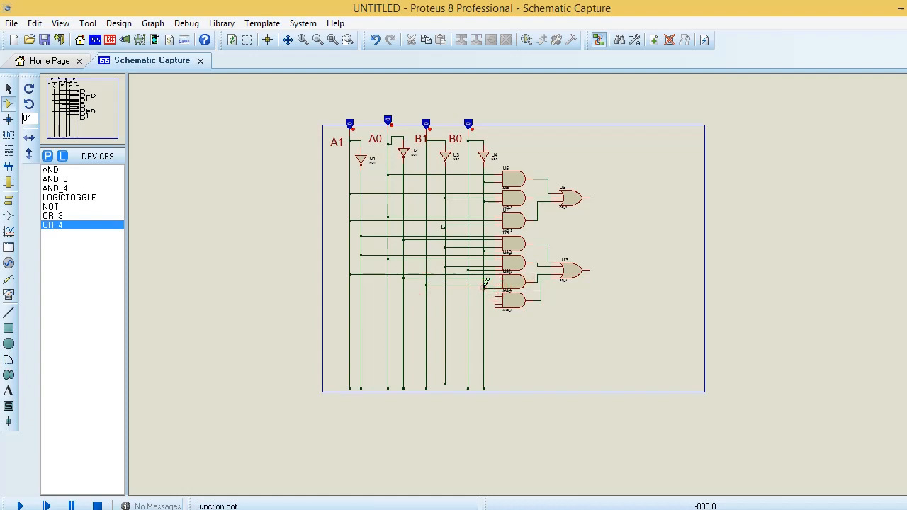
Wire AND gate U12's four inputs from top to bottom to the A1, A0, B1 and B0 lines
left_click(495, 293)
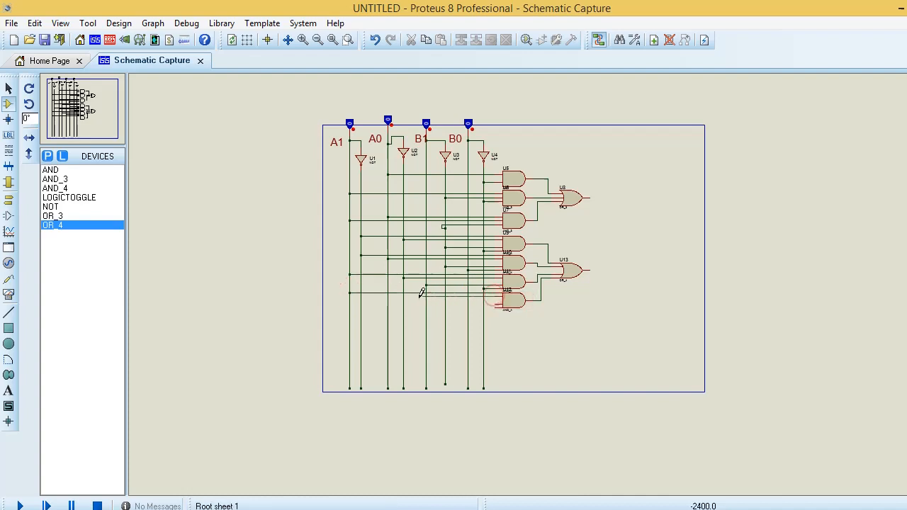
left_click(387, 296)
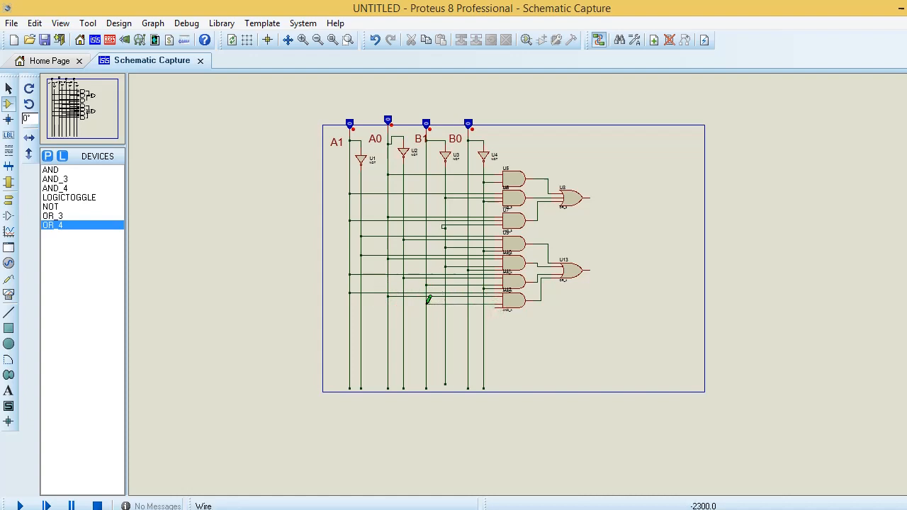
left_click(426, 304)
Consult the A<B equation in the Word document and place a two-input AND gate below U12
left_click(371, 432)
scroll(364, 439, "down", 5)
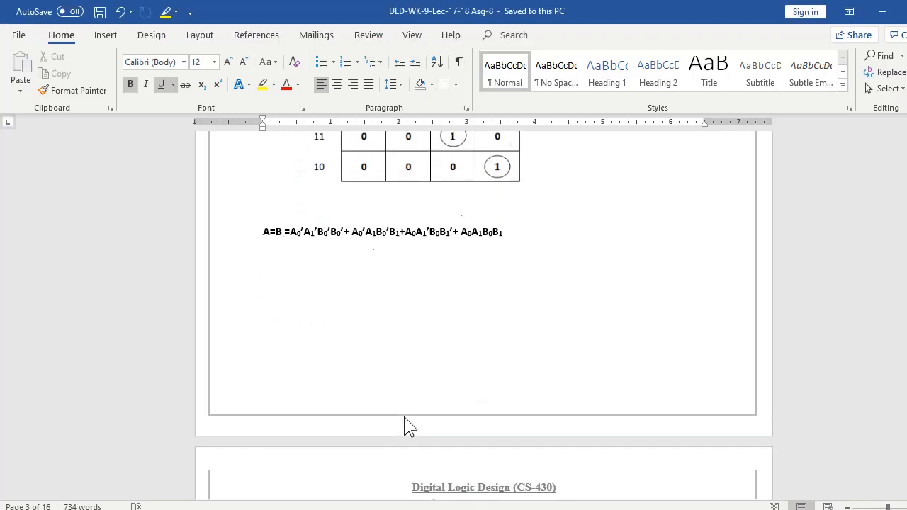
scroll(408, 425, "down", 5)
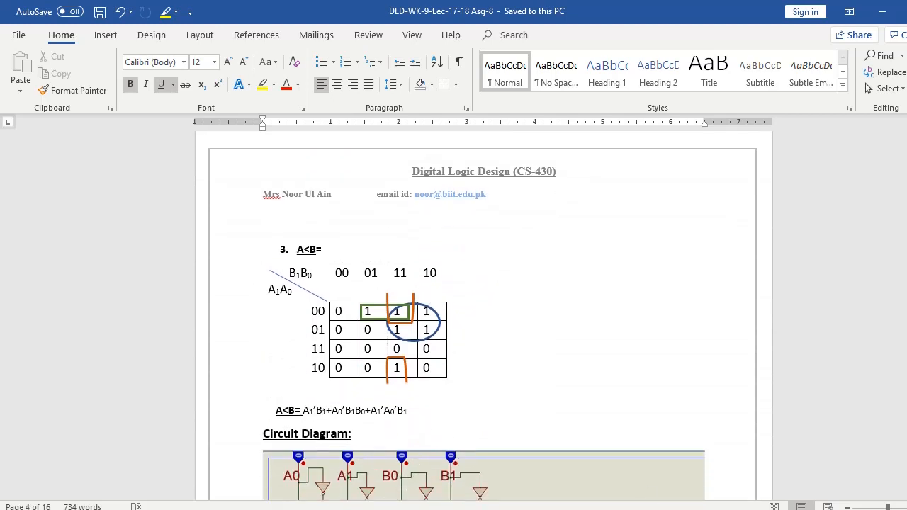
key("alt+Tab")
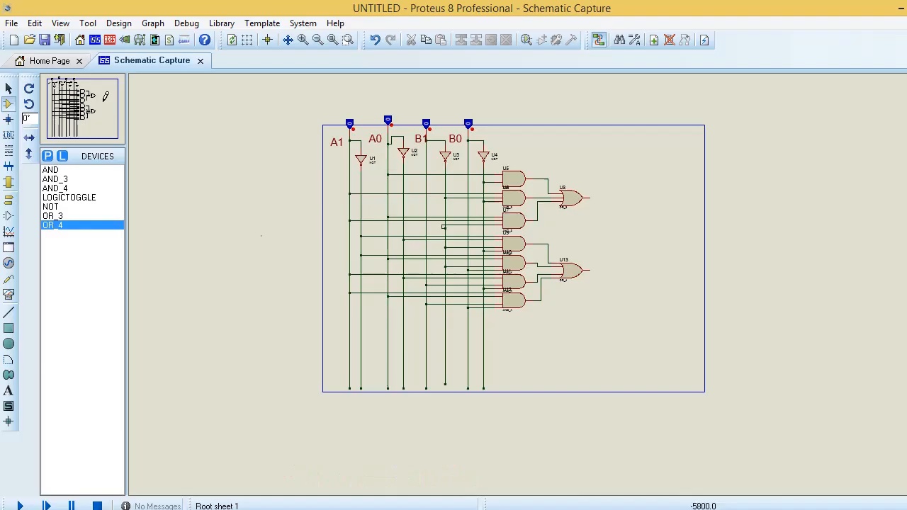
left_click(49, 170)
left_click(520, 320)
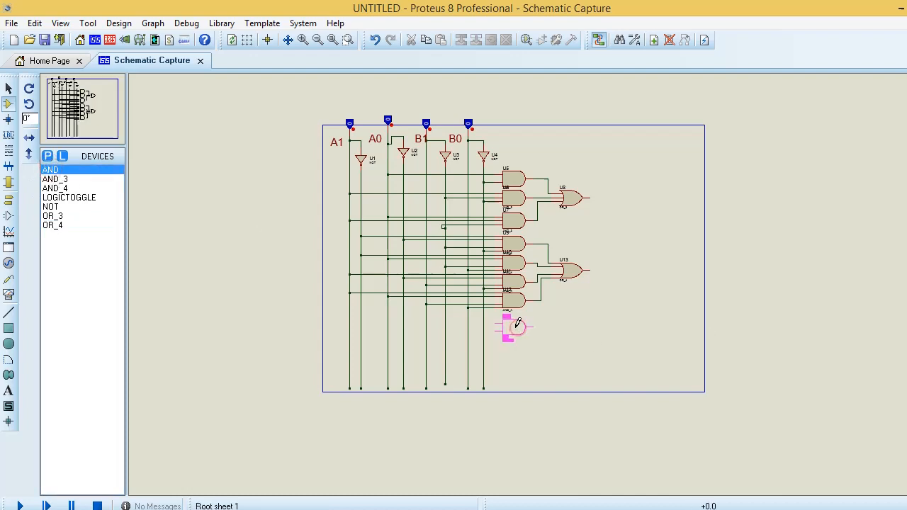
left_click(521, 319)
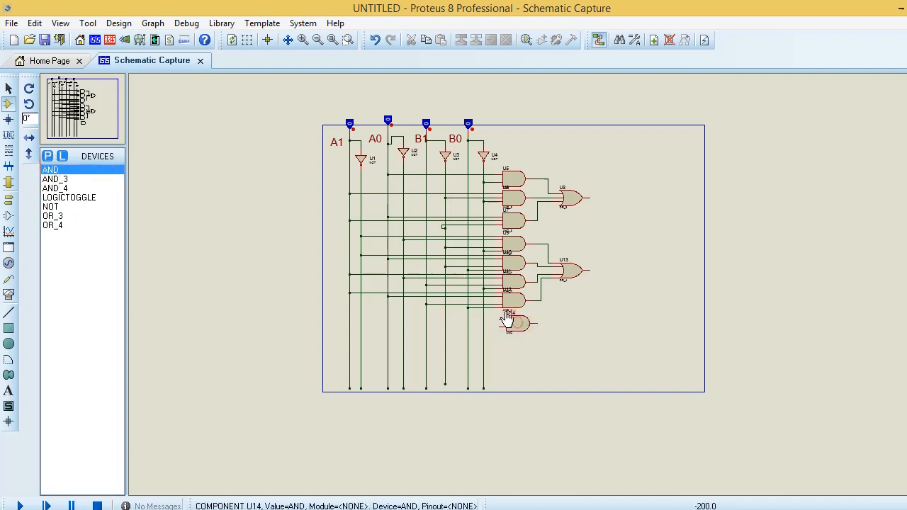
Following the Word document's A<B equation, wire AND gate U14's upper input to U1's output line and its lower input to the B1 line
left_click(501, 319)
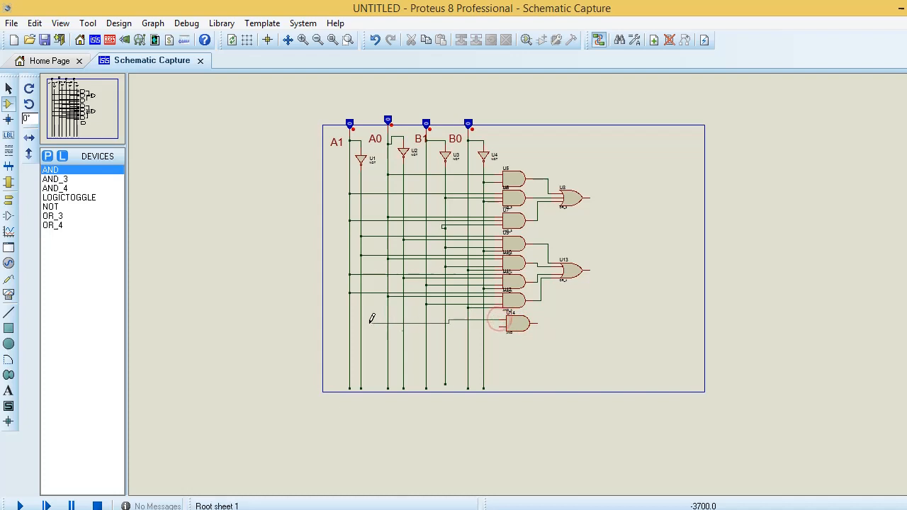
left_click(360, 314)
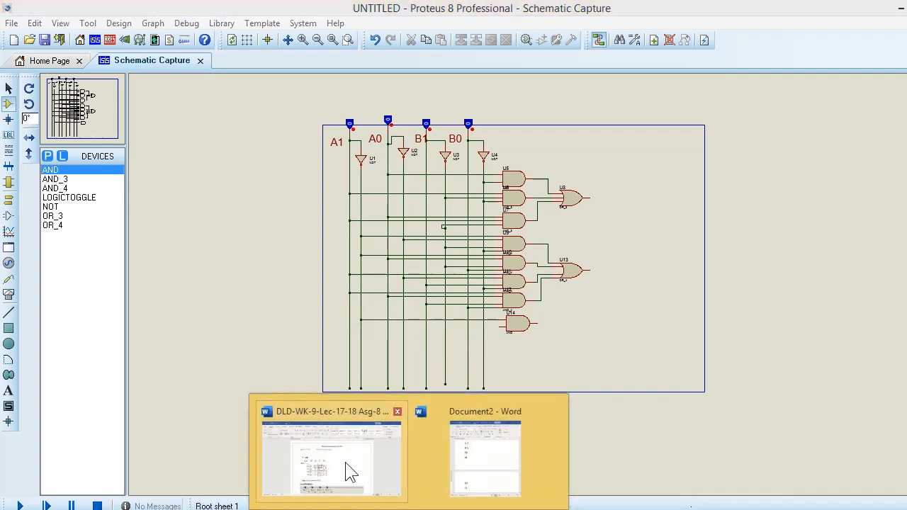
left_click(345, 466)
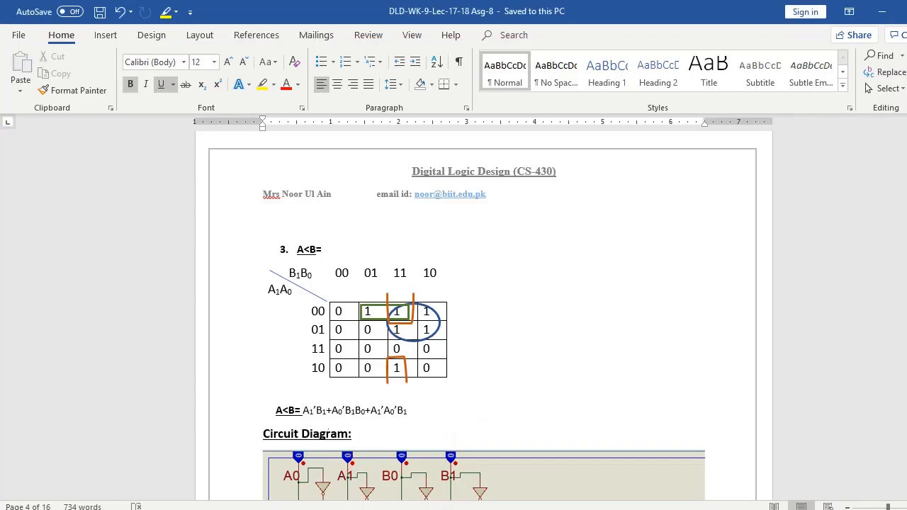
mouse_move(628, 509)
left_click(628, 509)
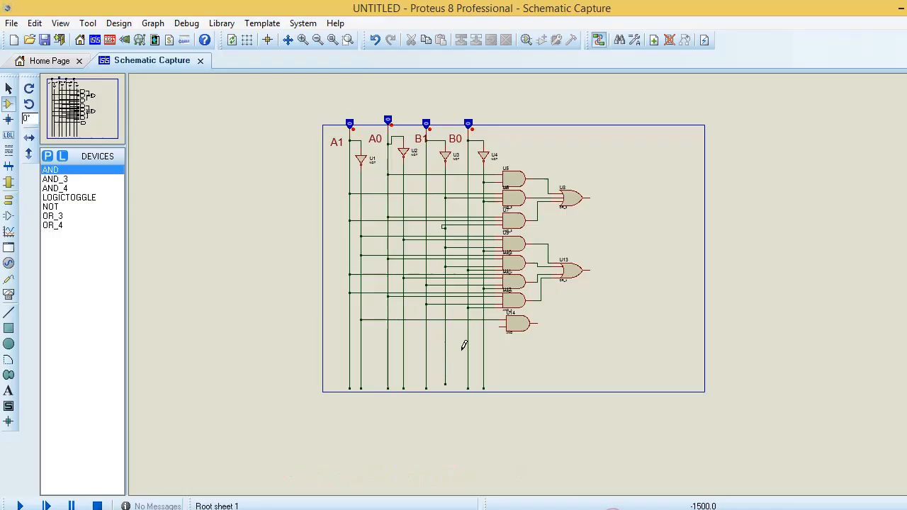
left_click(501, 323)
left_click(428, 327)
Place two AND_3 gates in a column below AND gate U14
left_click(55, 179)
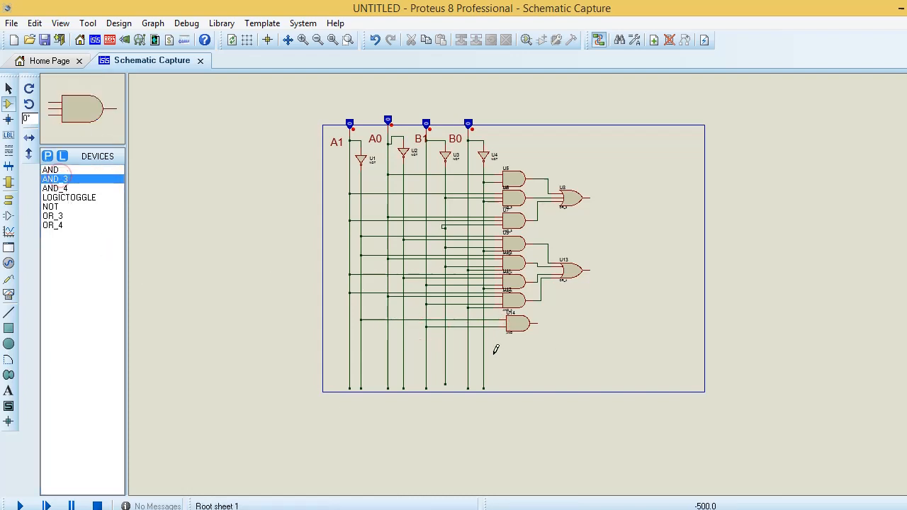
left_click(516, 355)
left_click(519, 339)
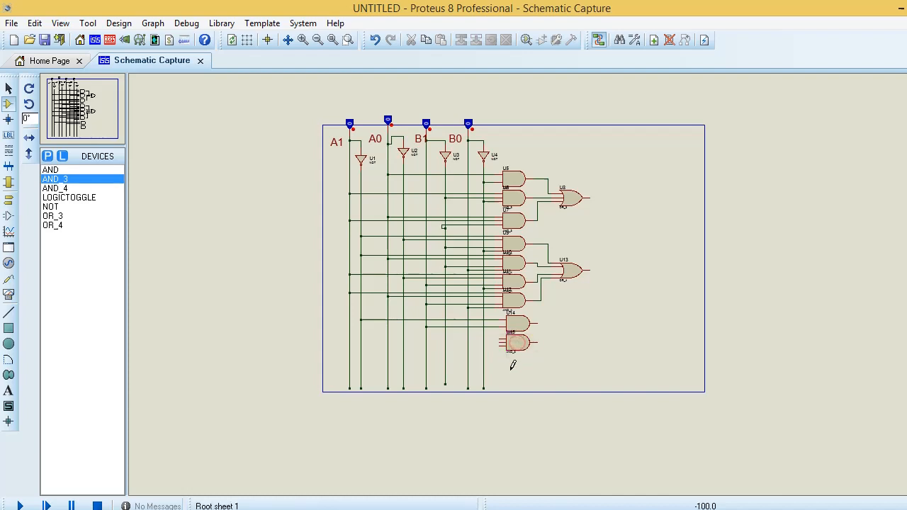
left_click(515, 363)
left_click(517, 365)
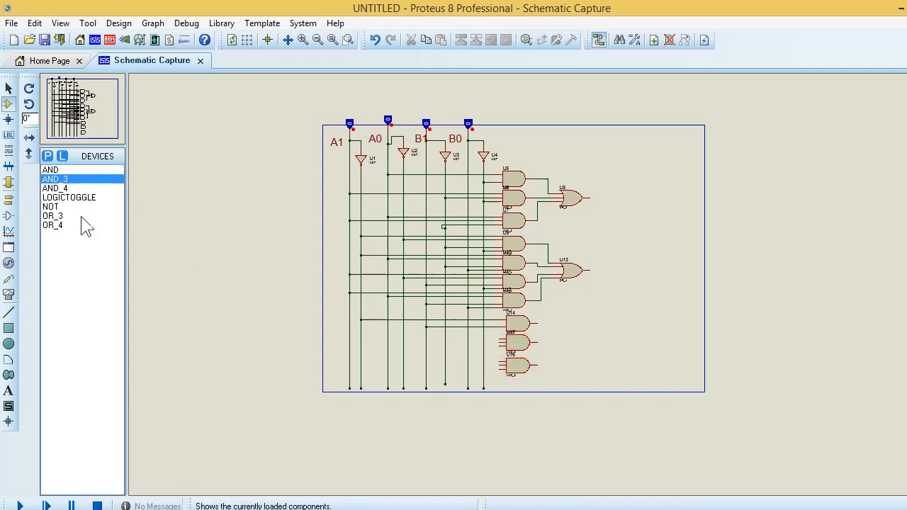
Place an OR_3 gate to the right of U14, U15 and U16 and wire their outputs to its inputs in order
left_click(61, 215)
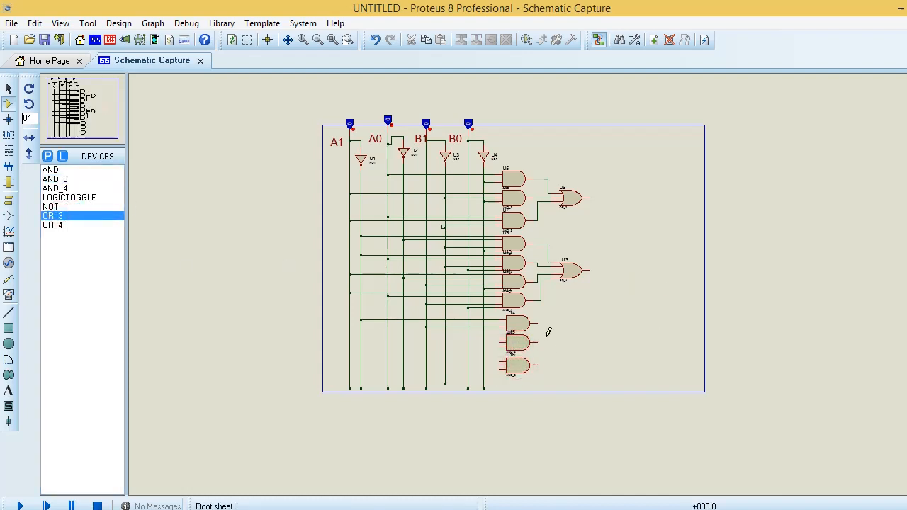
left_click(548, 336)
left_click(576, 342)
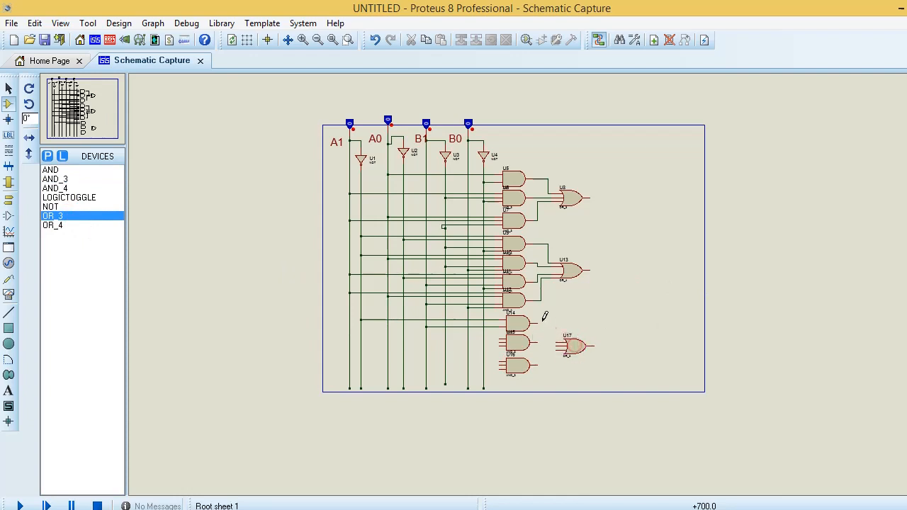
left_click(537, 324)
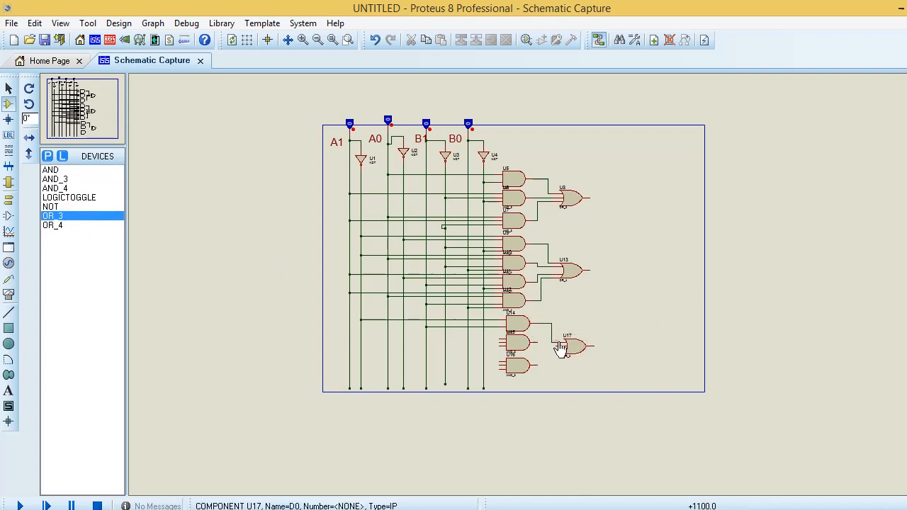
left_click(558, 342)
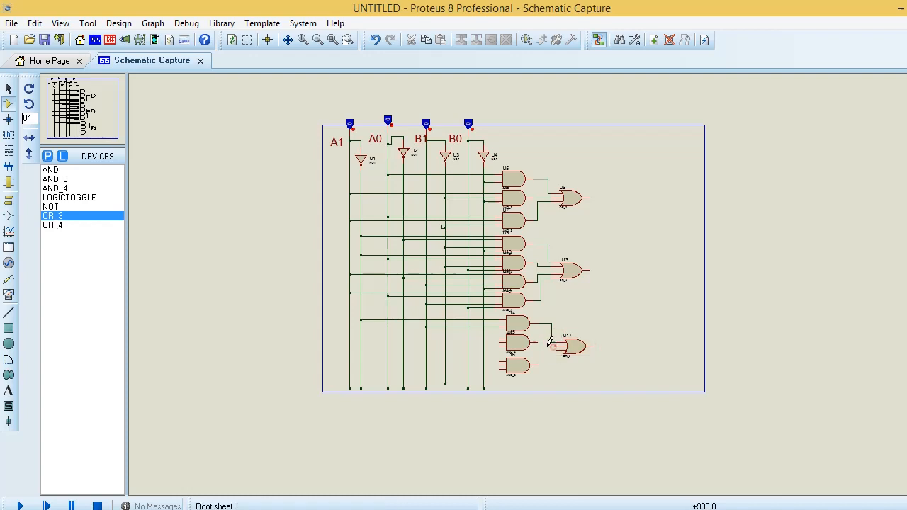
left_click(537, 344)
left_click(560, 345)
Following the Word document's A<B equation, wire AND gate U15's inputs from top to bottom to U2's output line, the B0 line and the B1 line
mouse_move(408, 509)
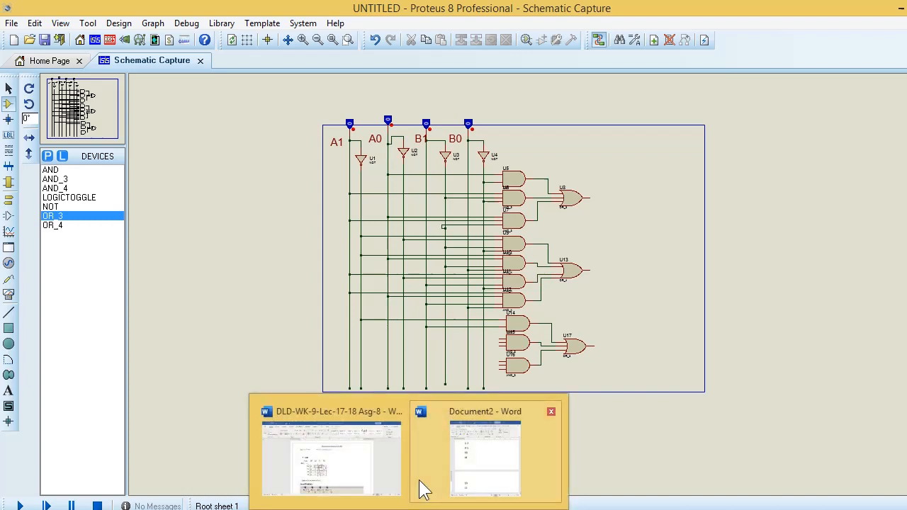
left_click(346, 461)
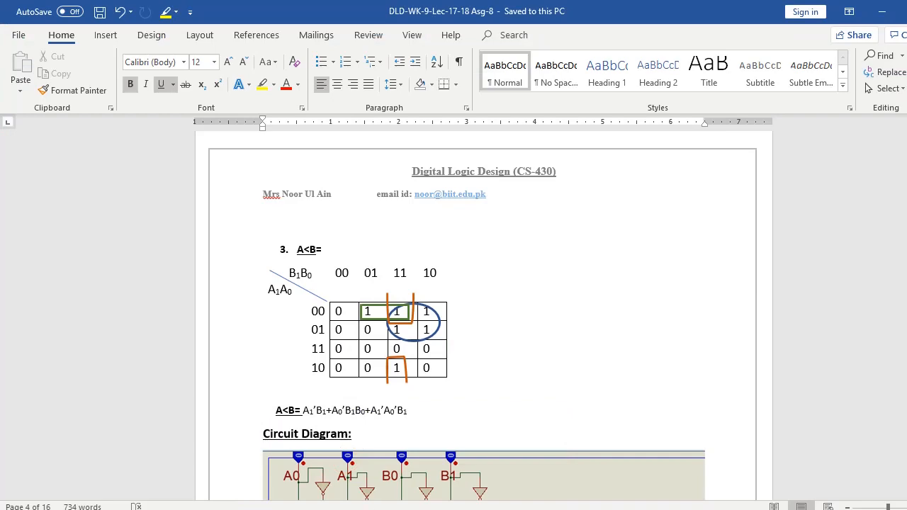
left_click(426, 509)
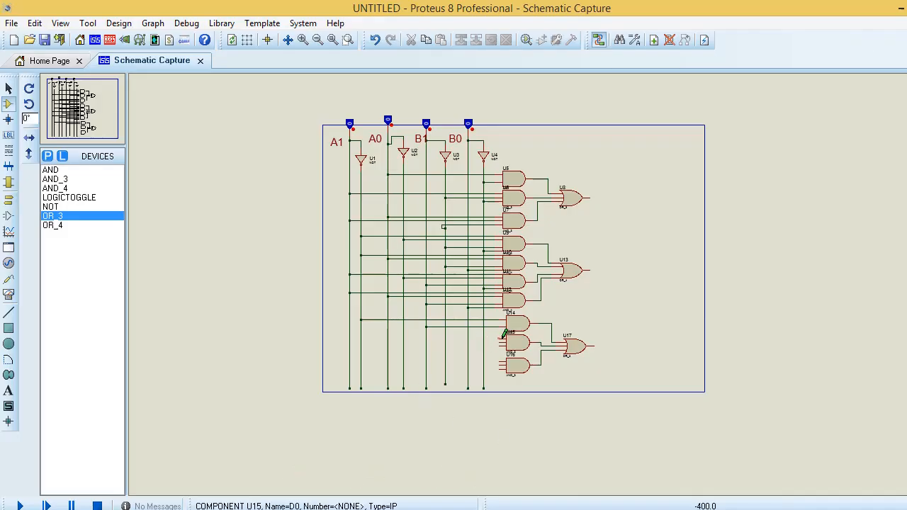
left_click(502, 339)
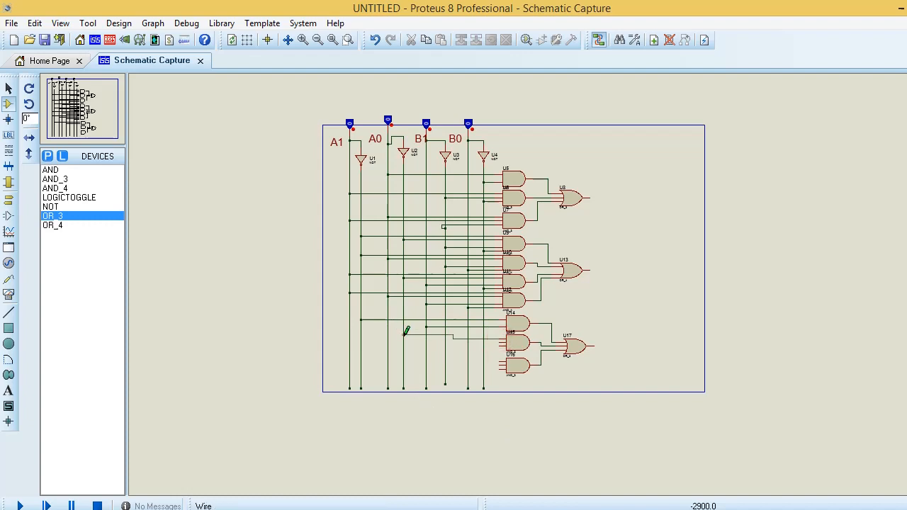
left_click(404, 334)
left_click(501, 343)
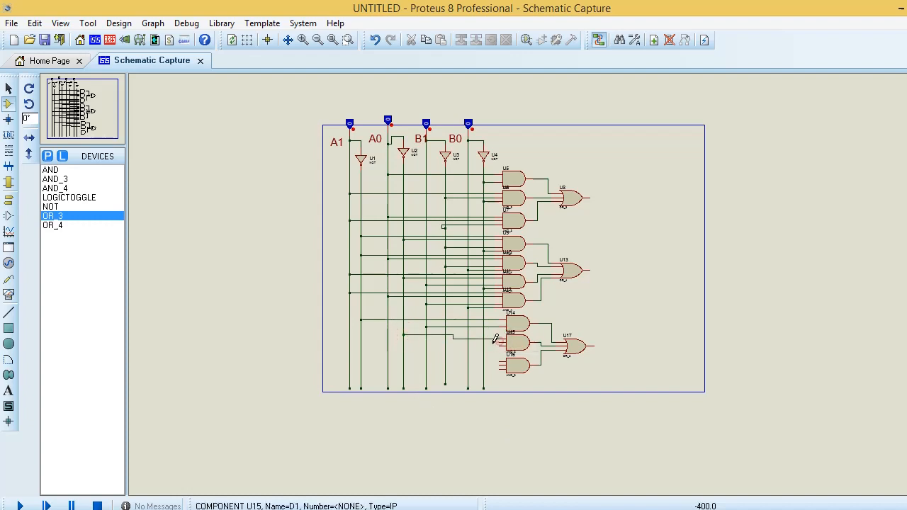
left_click(467, 342)
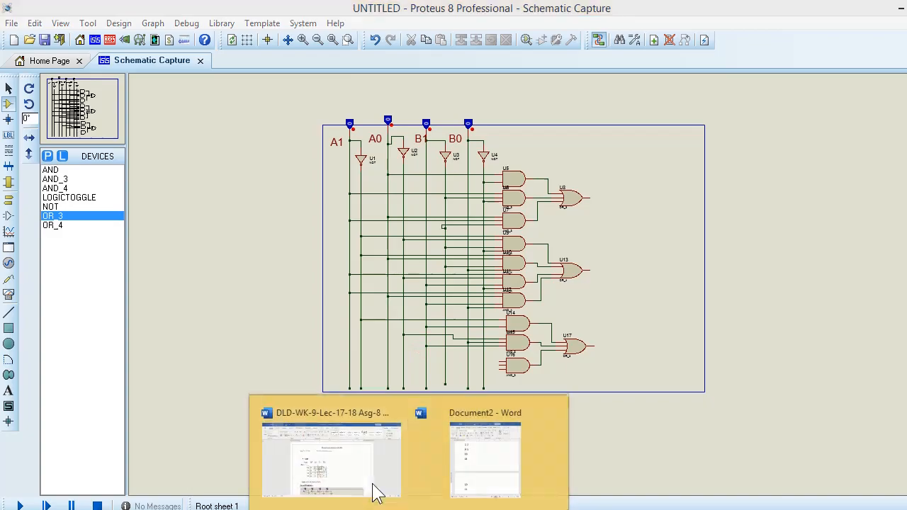
Following the Word document's A<B equation, wire AND gate U16's upper input to U1's output line and its middle input to U2's output line
left_click(376, 490)
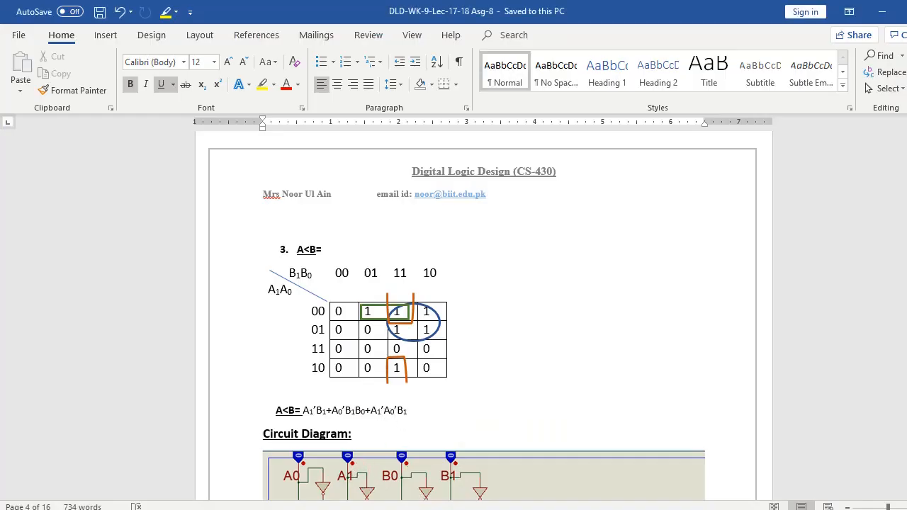
left_click(557, 509)
left_click(628, 509)
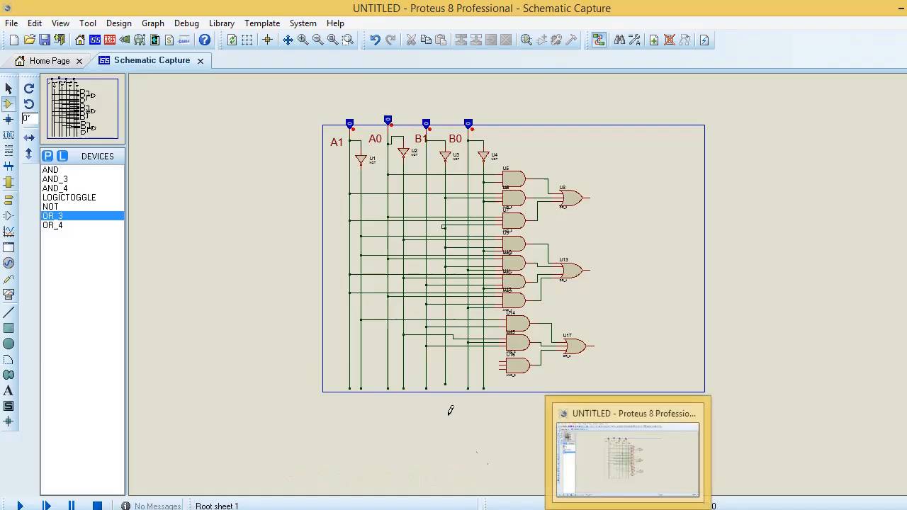
left_click(494, 361)
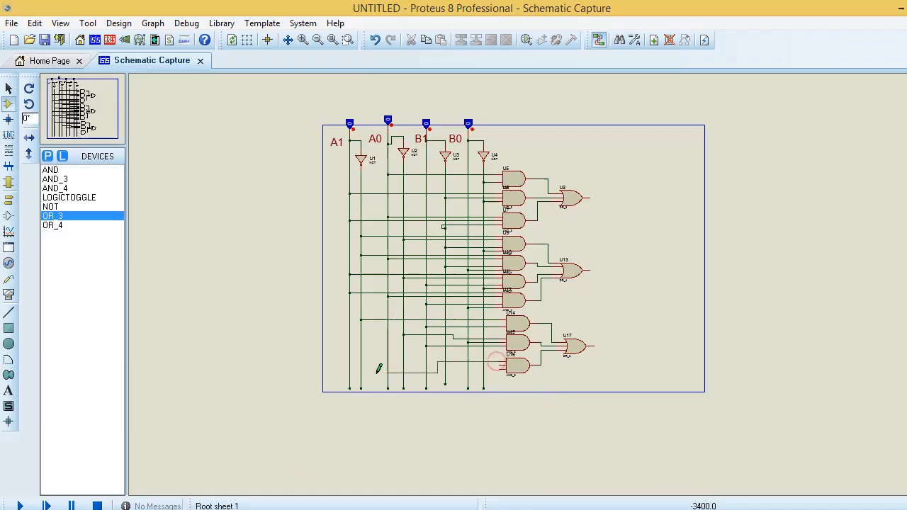
left_click(360, 362)
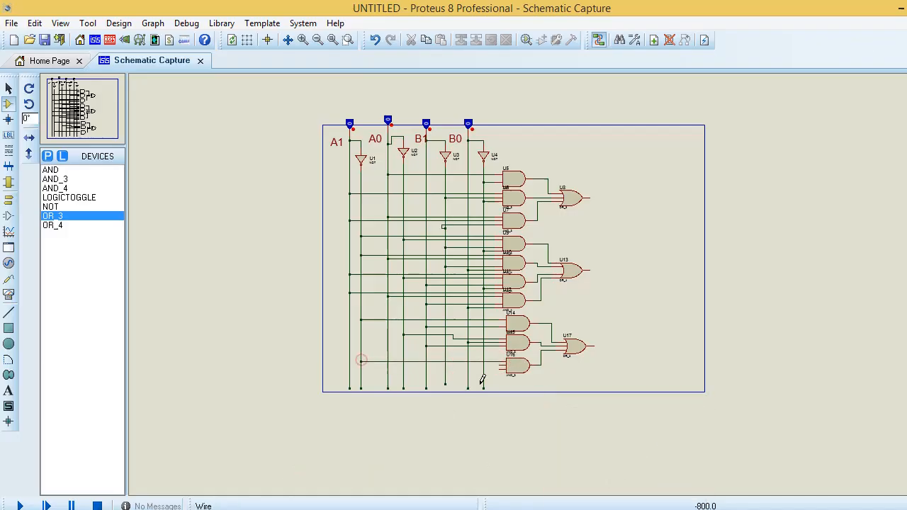
left_click(502, 365)
left_click(403, 366)
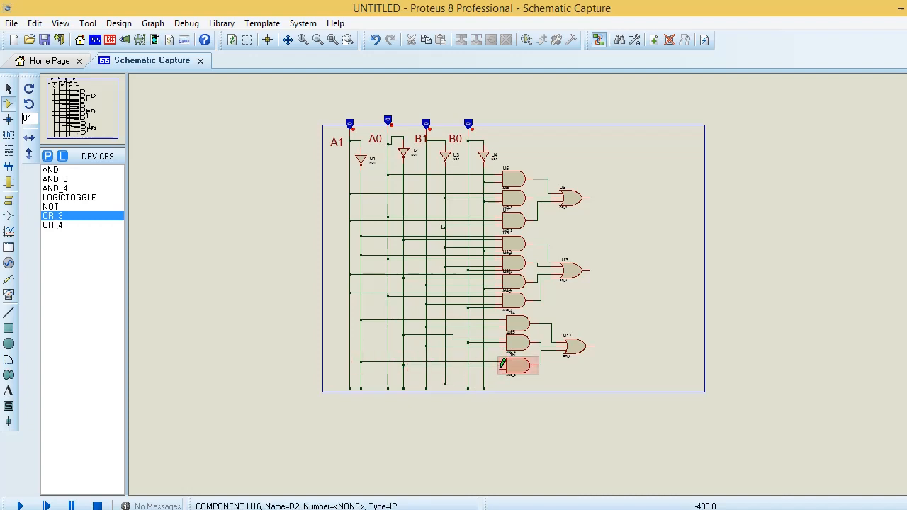
left_click_drag(503, 365, 460, 365)
right_click(444, 443)
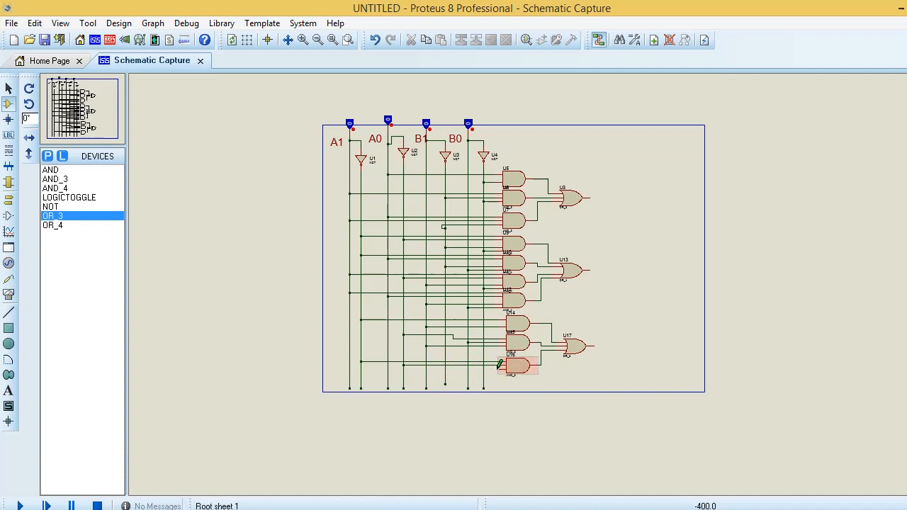
right_click(436, 381)
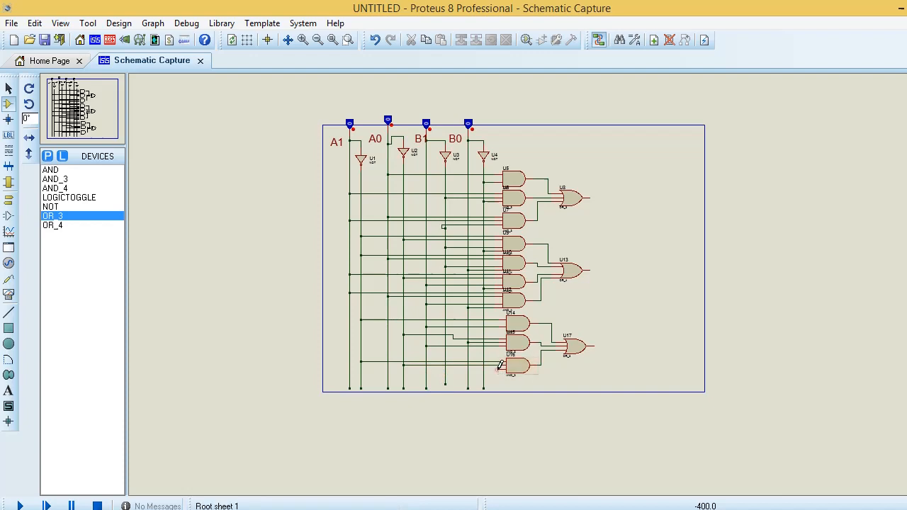
right_click(429, 430)
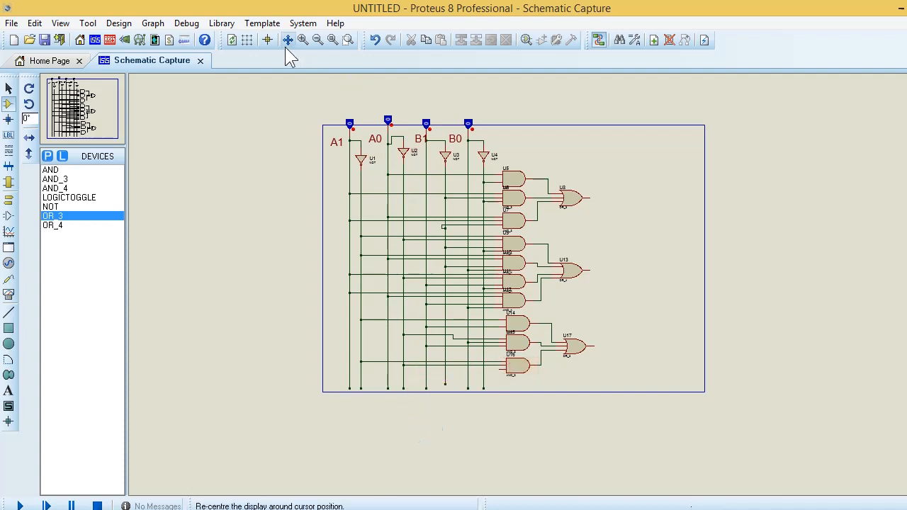
Wire AND gate U16's lower input to the B1 line
left_click(302, 39)
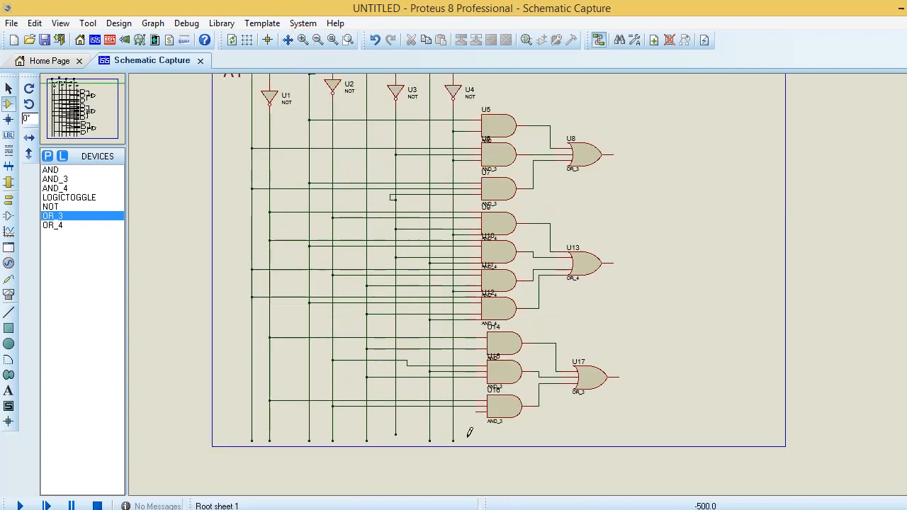
left_click(476, 412)
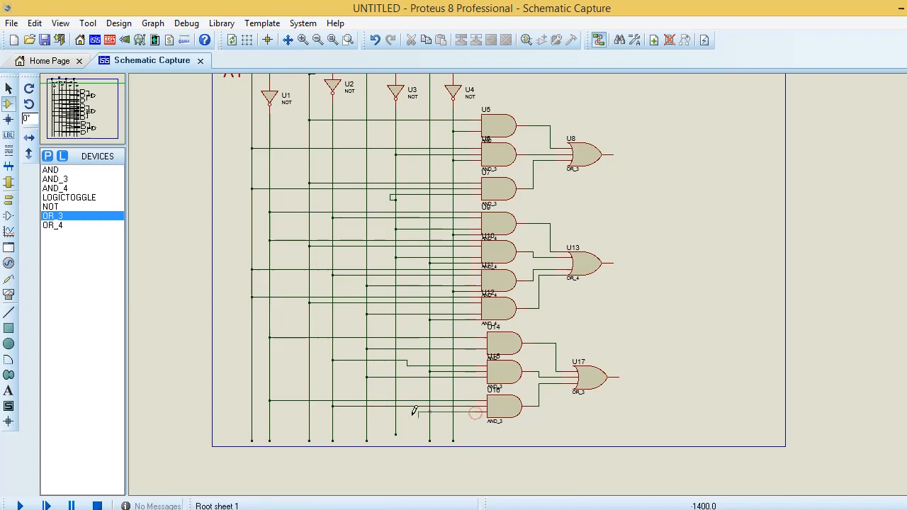
right_click(373, 408)
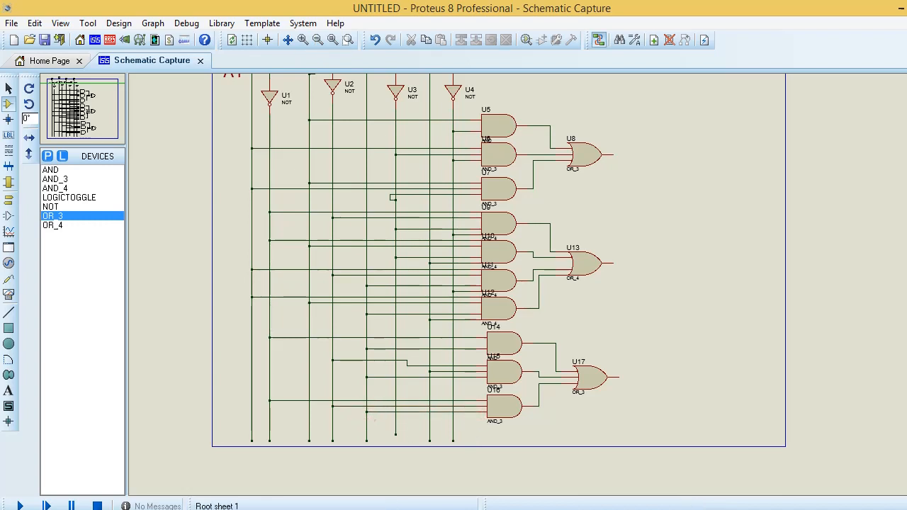
Add the 2D graphics text labels "A.>B", "A=B" and "A<B" beside the outputs of OR gates U8, U13 and U17 respectively
left_click(8, 391)
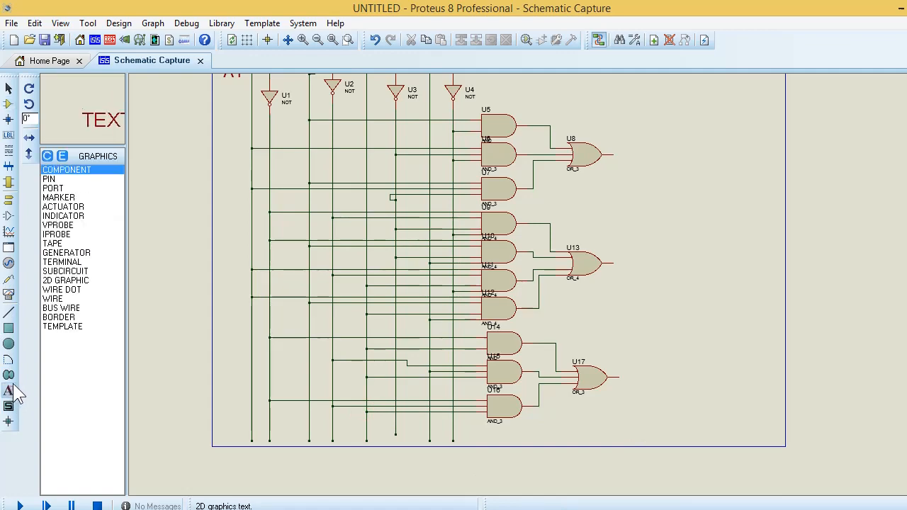
left_click(627, 147)
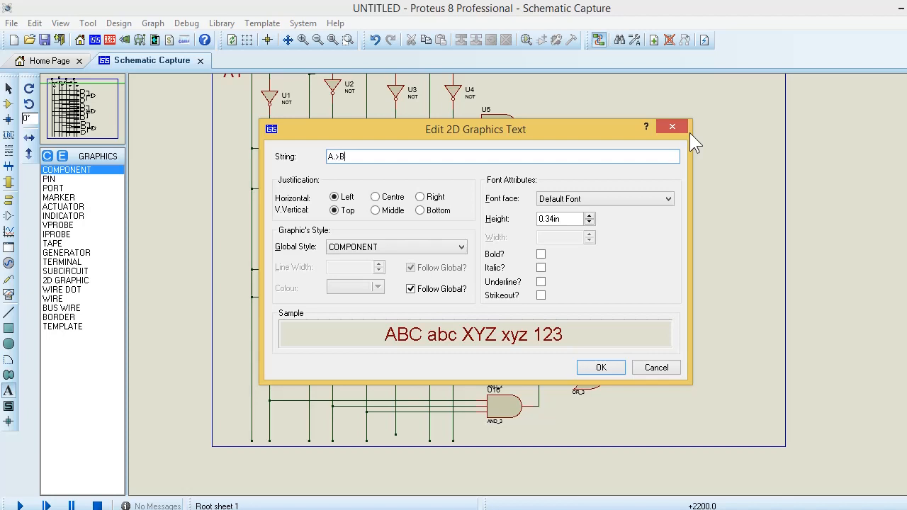
key("Return")
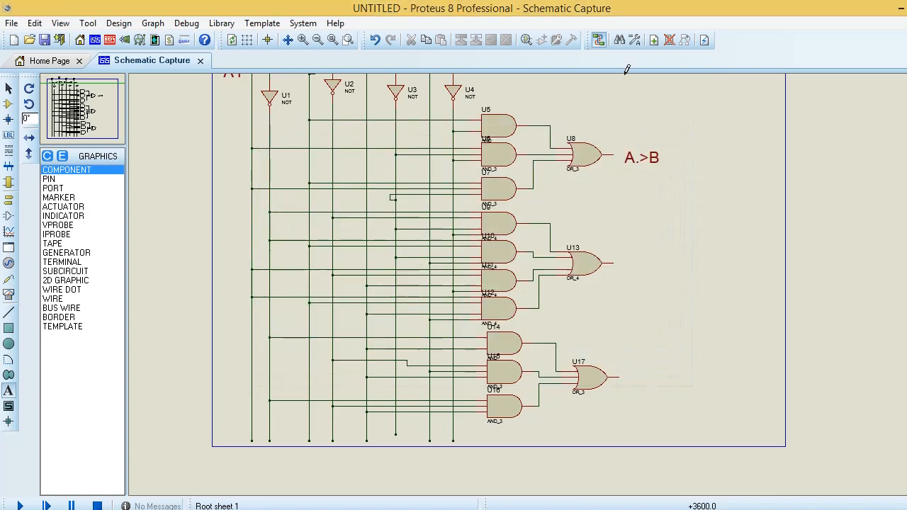
left_click(632, 263)
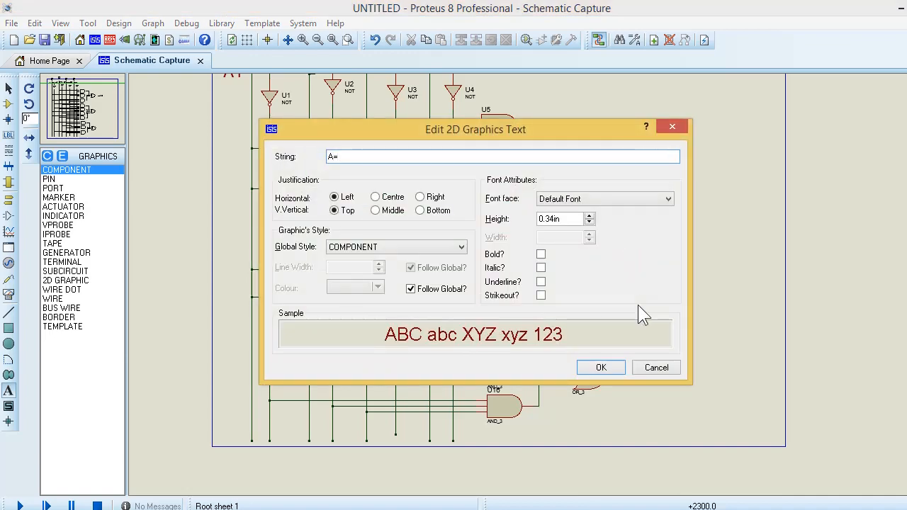
key("Return")
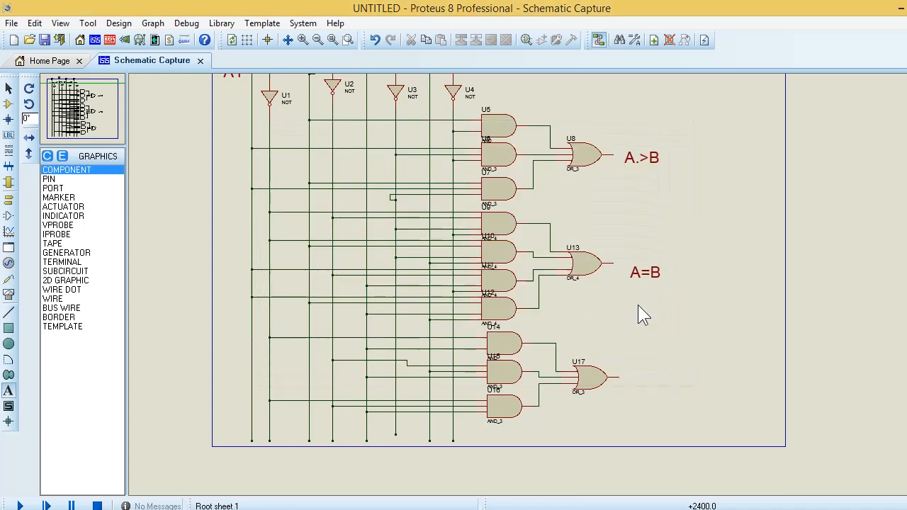
left_click(630, 394)
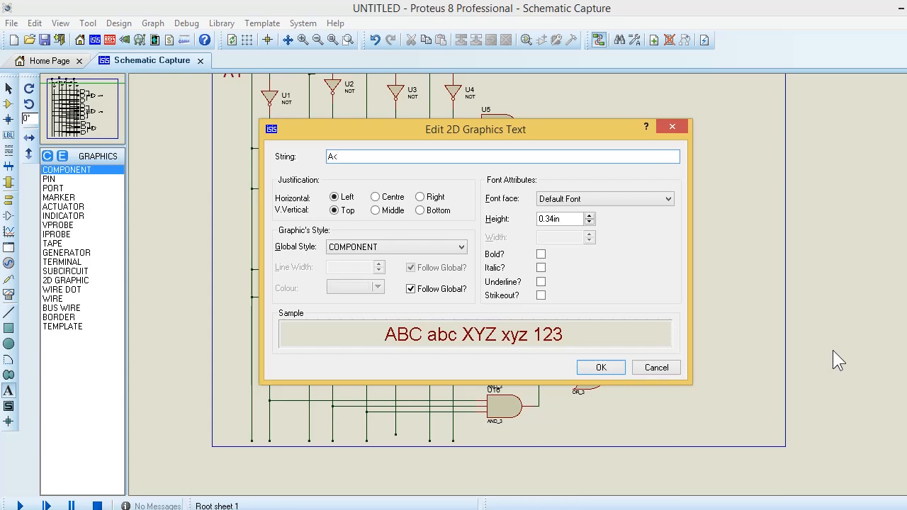
type("A<B")
key("Return")
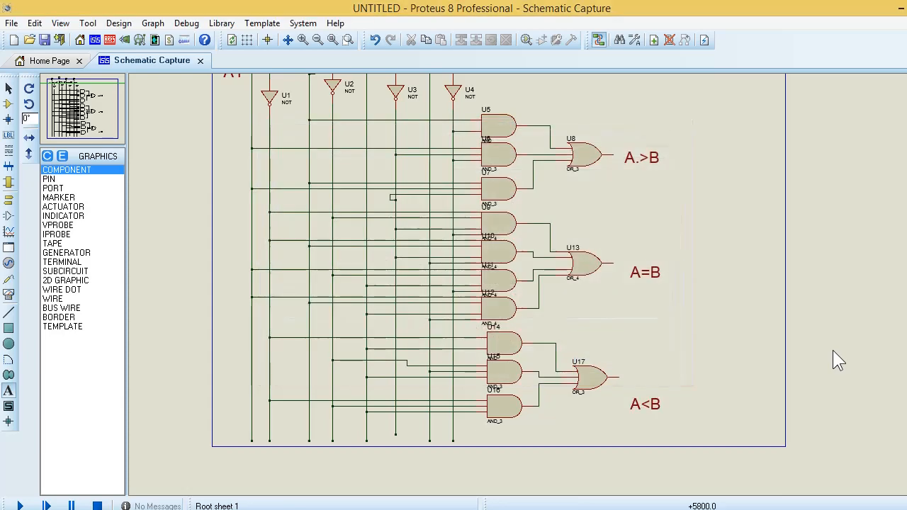